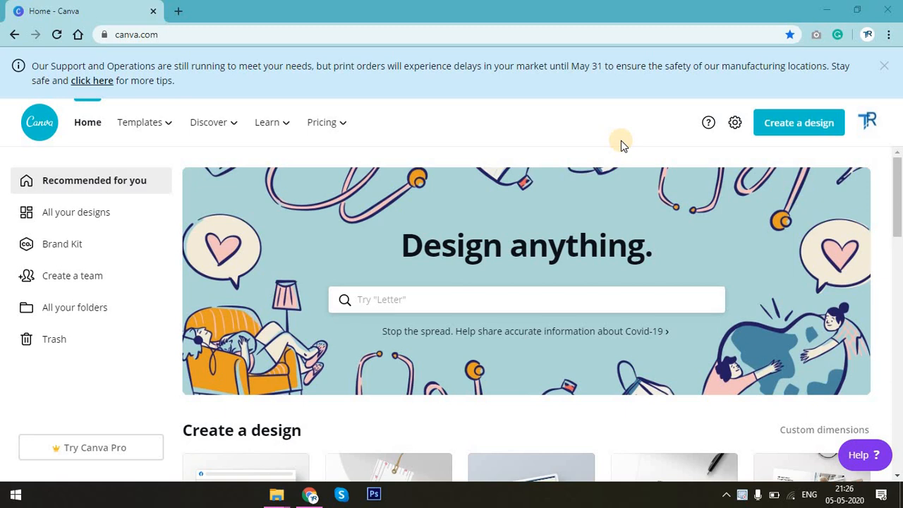
Create a new blank design with custom dimensions of 1000 × 1000 px
left_click(834, 126)
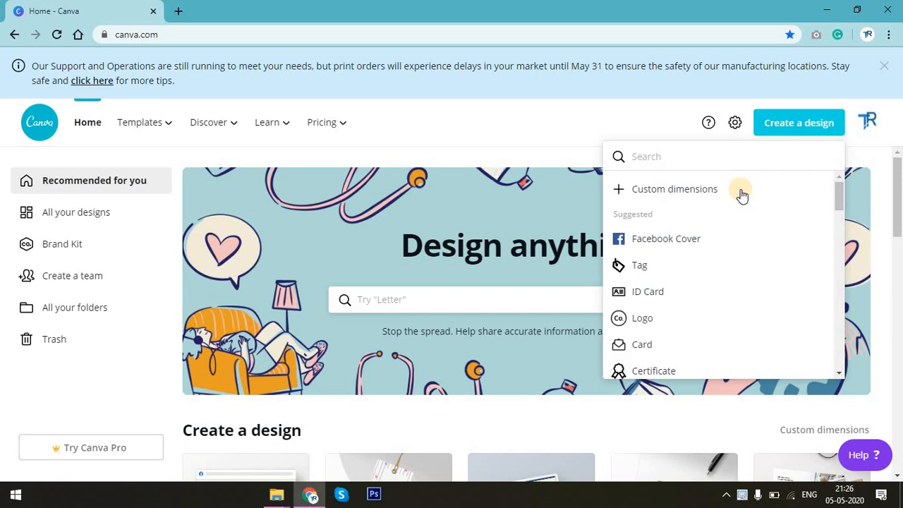
left_click(742, 191)
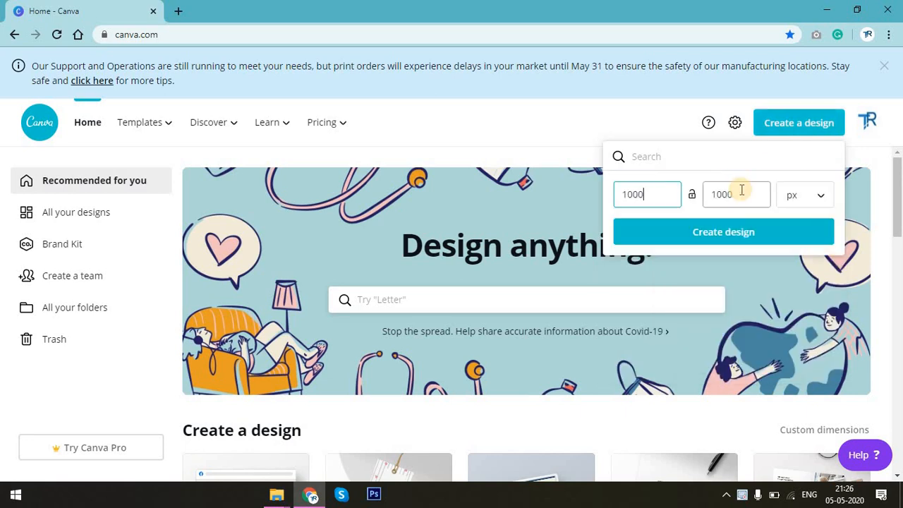
left_click(744, 232)
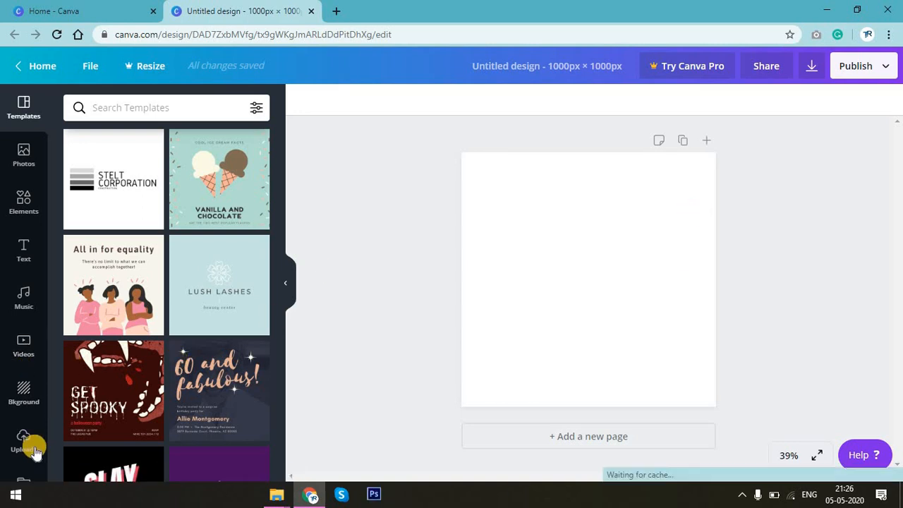
Fill the page background with the solid coral-red colour
left_click(21, 397)
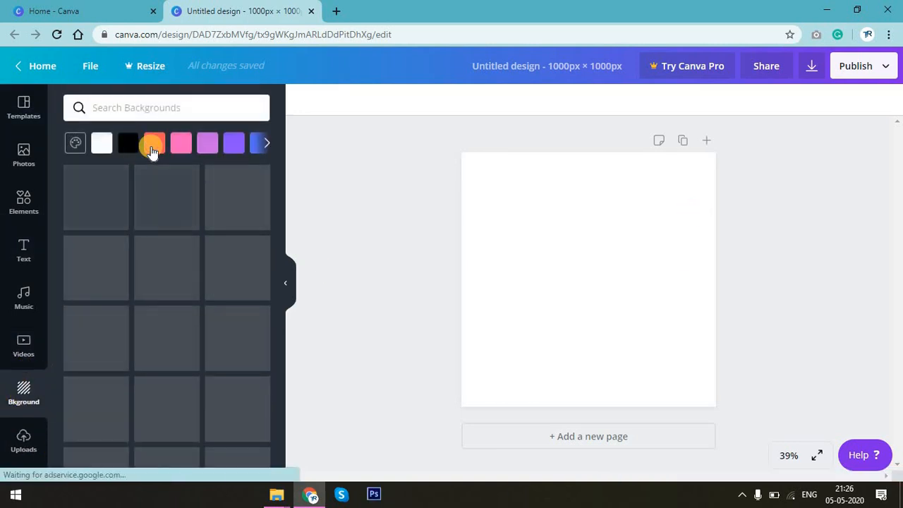
left_click(153, 145)
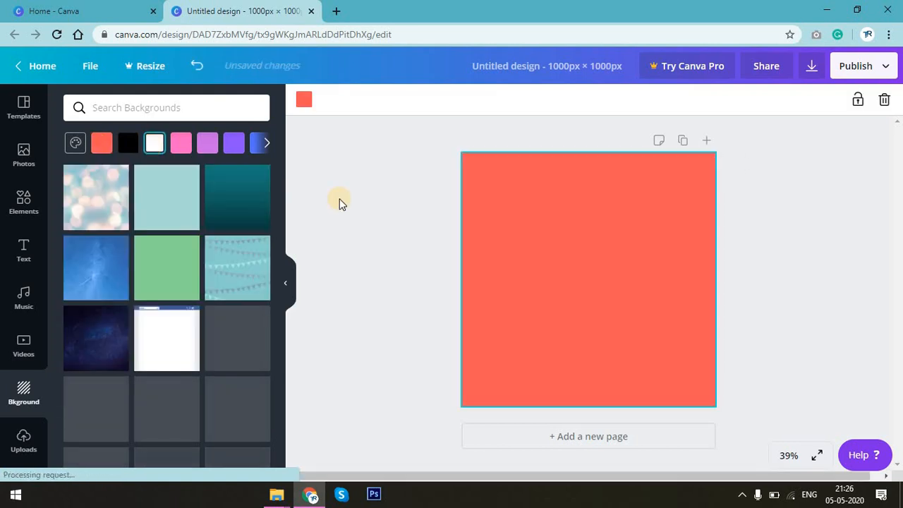
left_click(339, 219)
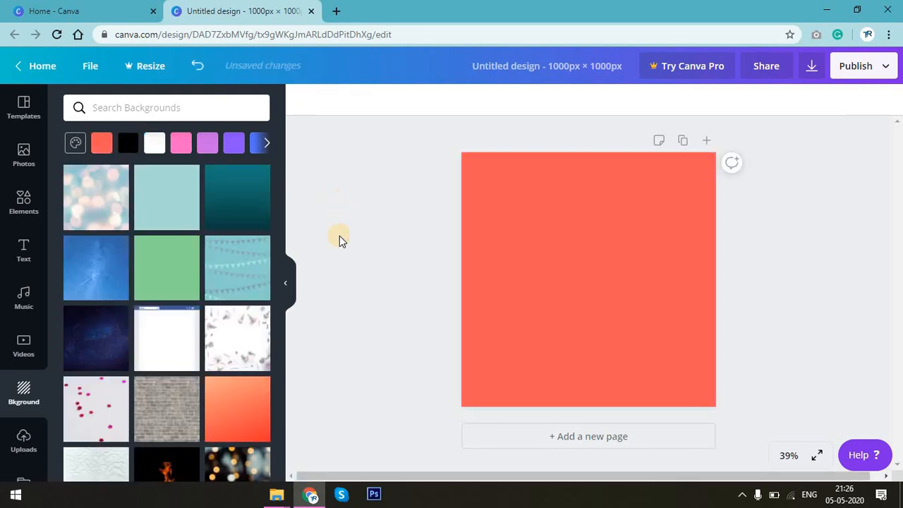
Add a heart shape to the middle of the page and colour it bright red
left_click(25, 203)
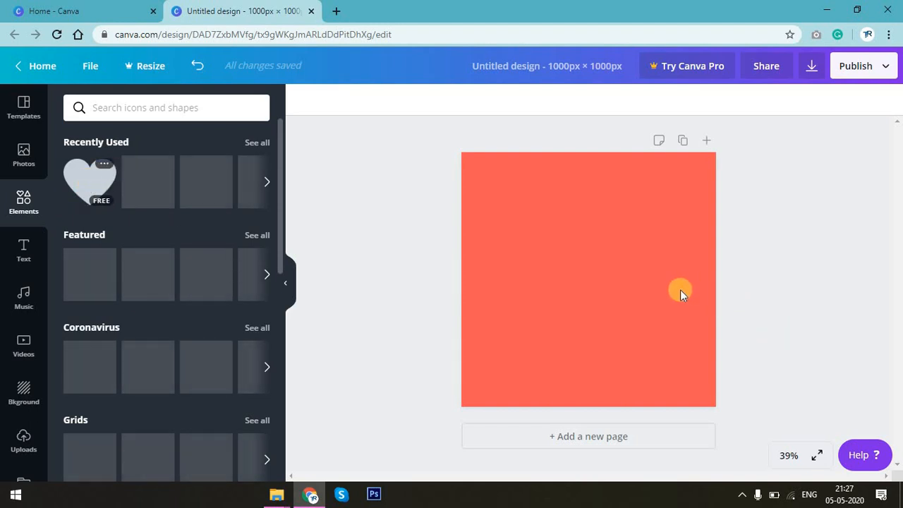
left_click(304, 103)
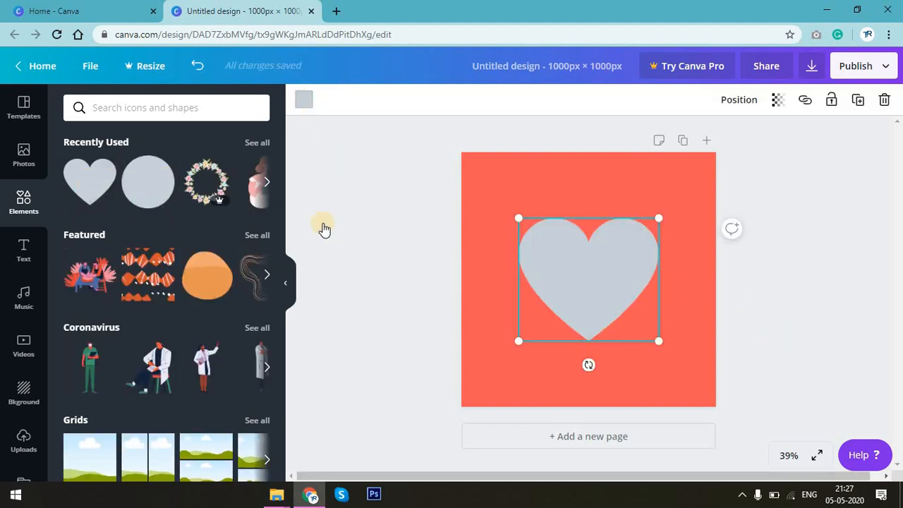
left_click(77, 328)
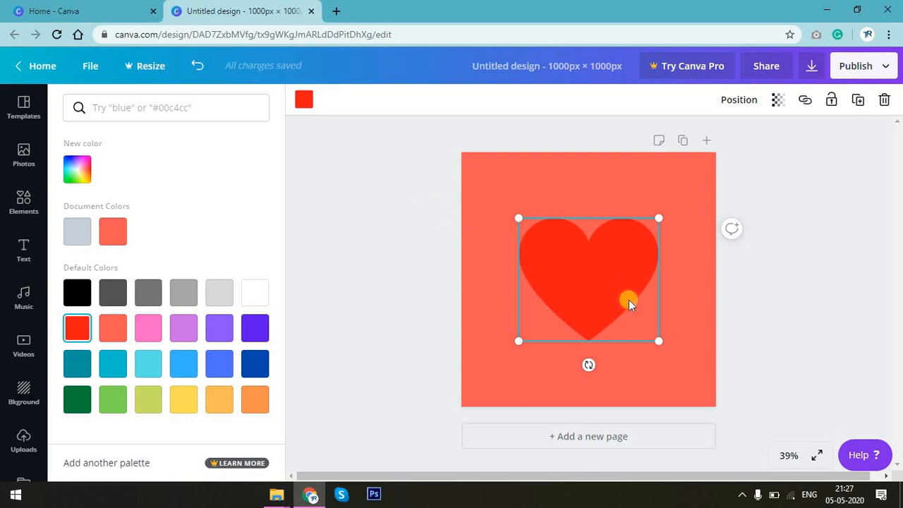
Place a white copy of the heart over the red one, nudged slightly right and down to leave a thin red edge at the upper left
left_click_drag(630, 303, 592, 274)
left_click(255, 292)
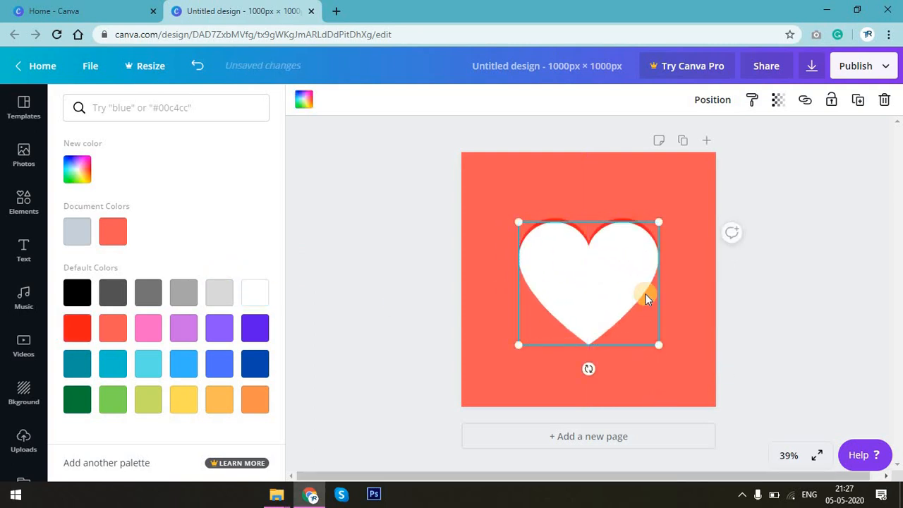
key("Right")
key("Right")
key("Right")
key("Right")
key("Right")
key("Right")
key("Right")
key("Right")
key("Right")
key("Right")
key("Up")
key("Up")
key("Up")
key("Up")
key("Up")
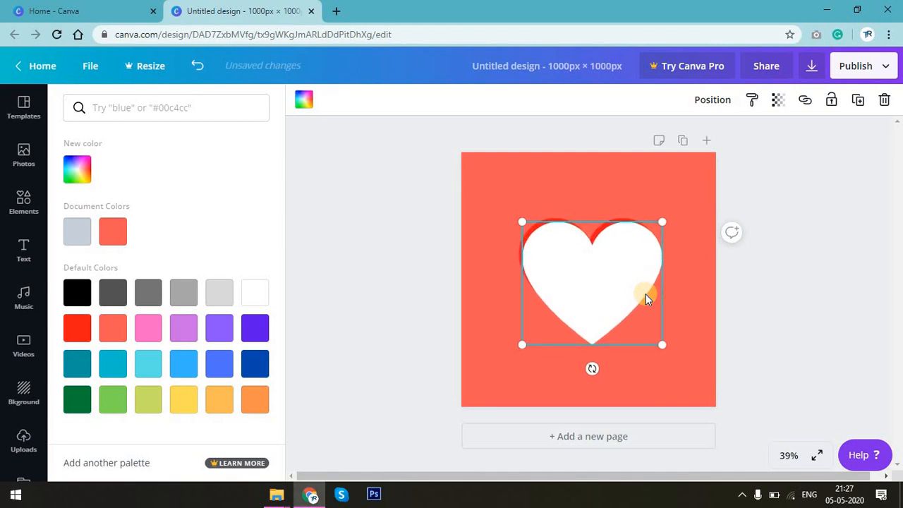
key("Up")
key("Up")
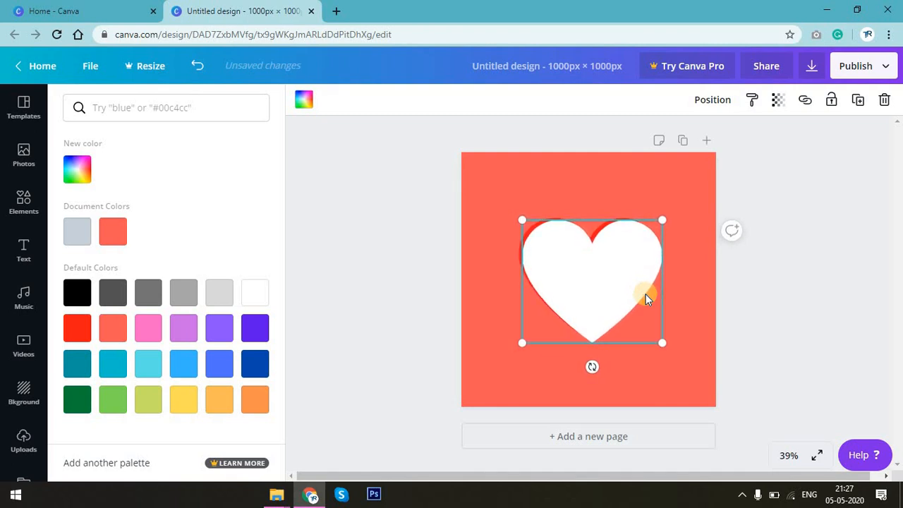
key("Right")
key("Right")
key("Right")
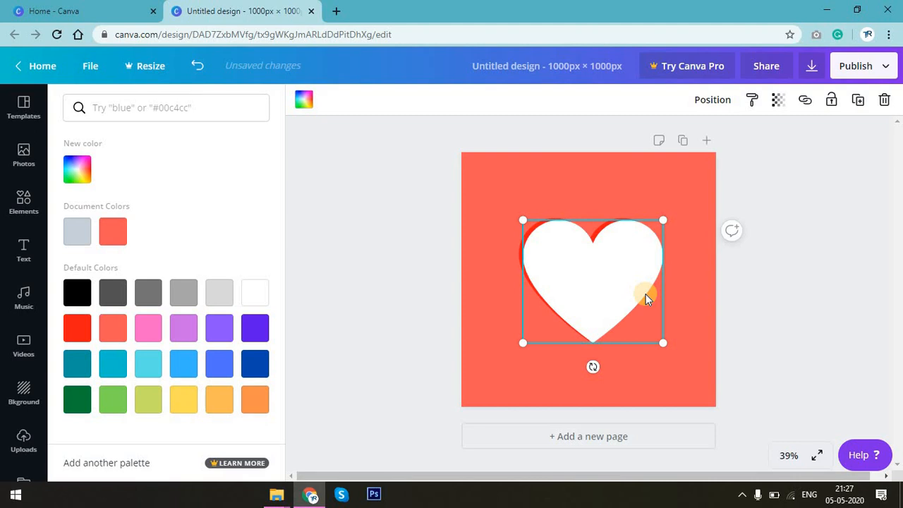
left_click(781, 258)
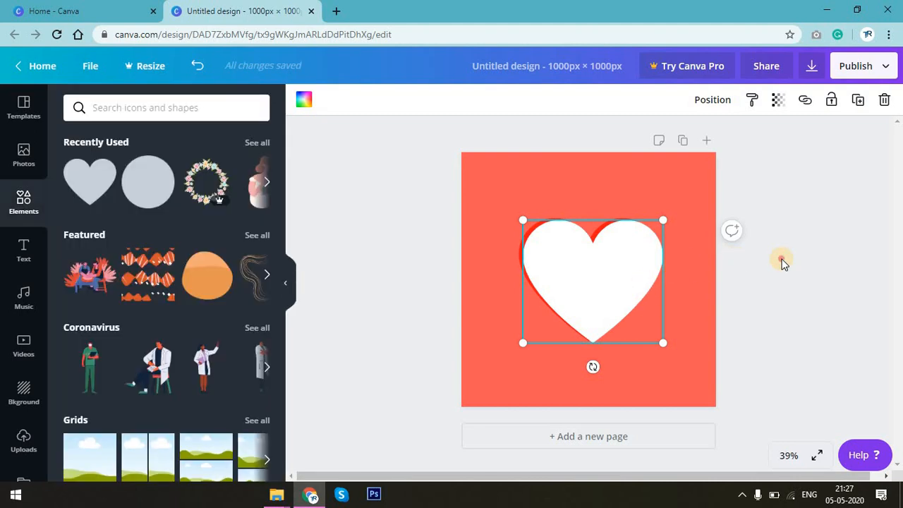
left_click(547, 383)
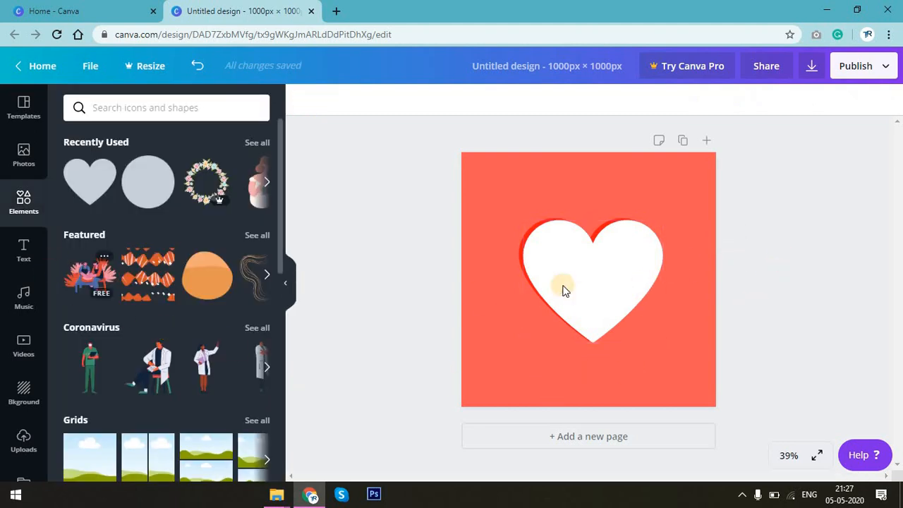
Insert the uploaded illustration of the woman with flowers, shrink it to about half size and centre it on the white heart
left_click(22, 441)
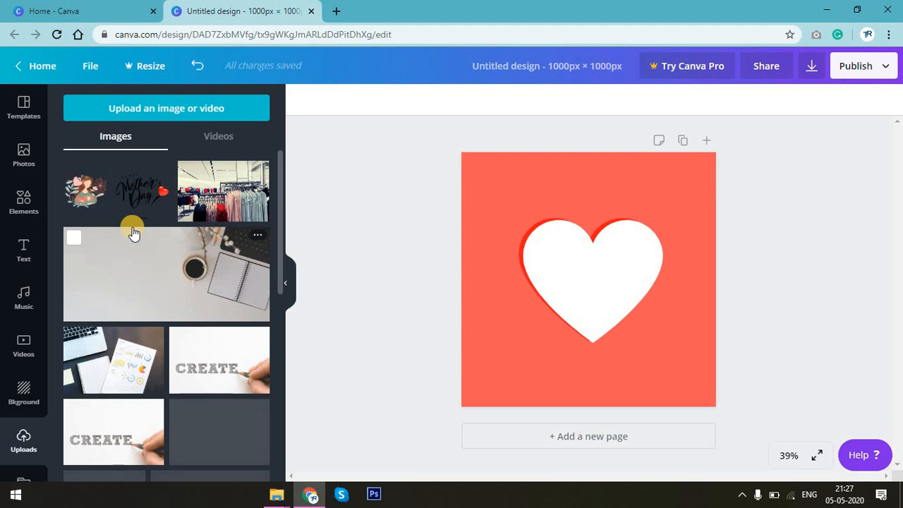
left_click(81, 196)
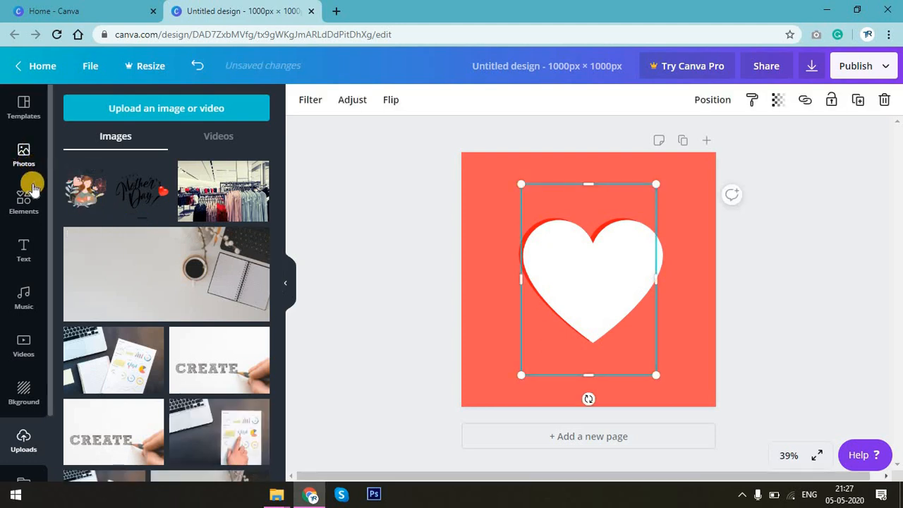
left_click(26, 197)
left_click_drag(596, 285, 584, 262)
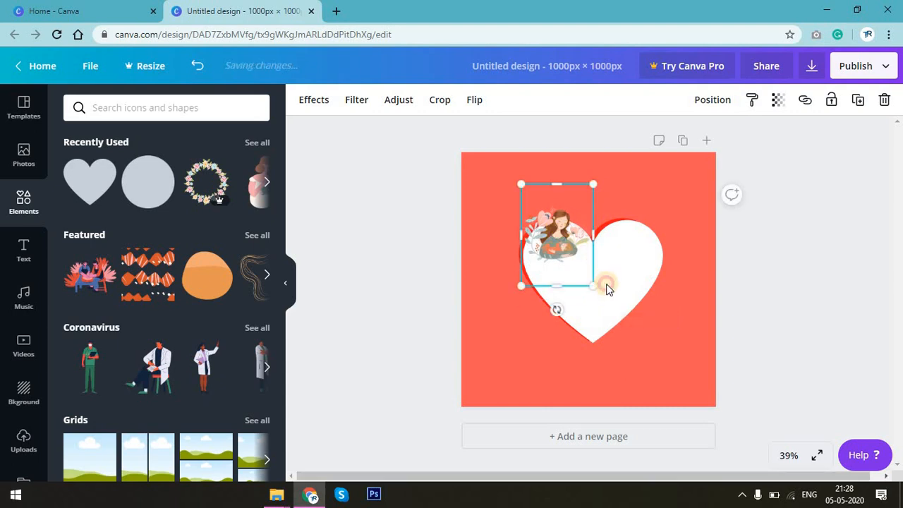
left_click_drag(552, 220, 593, 277)
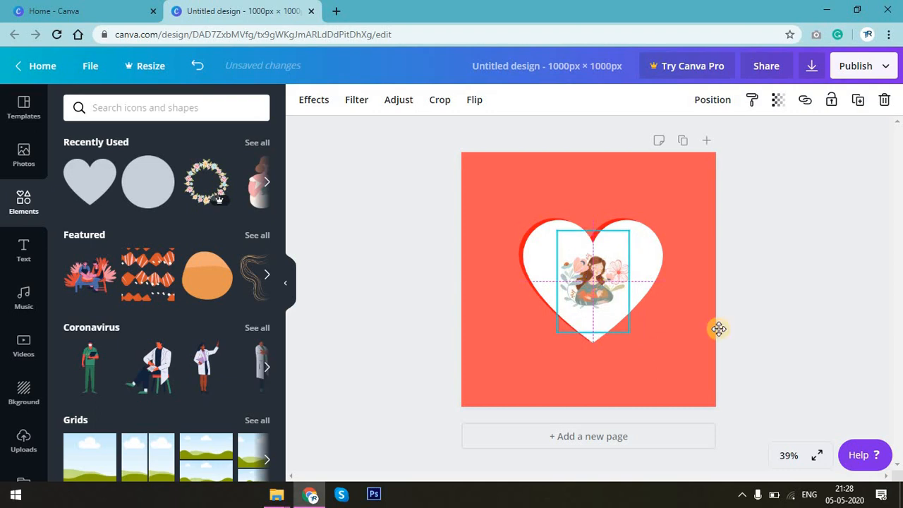
left_click(797, 336)
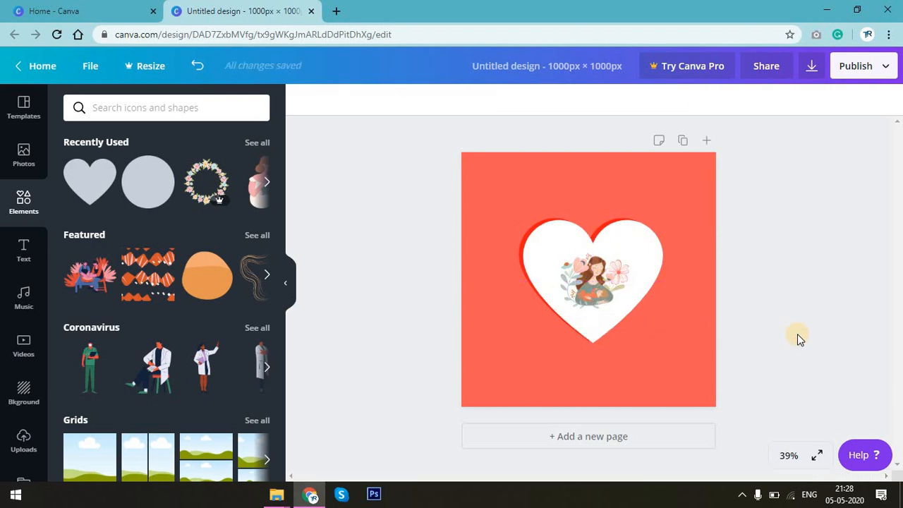
Lock the coral-red page background
left_click(618, 183)
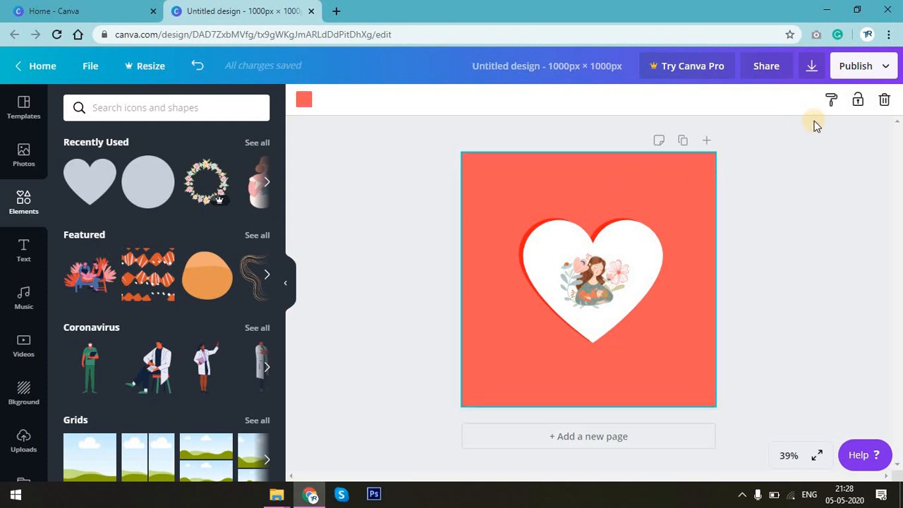
left_click(856, 100)
left_click(806, 233)
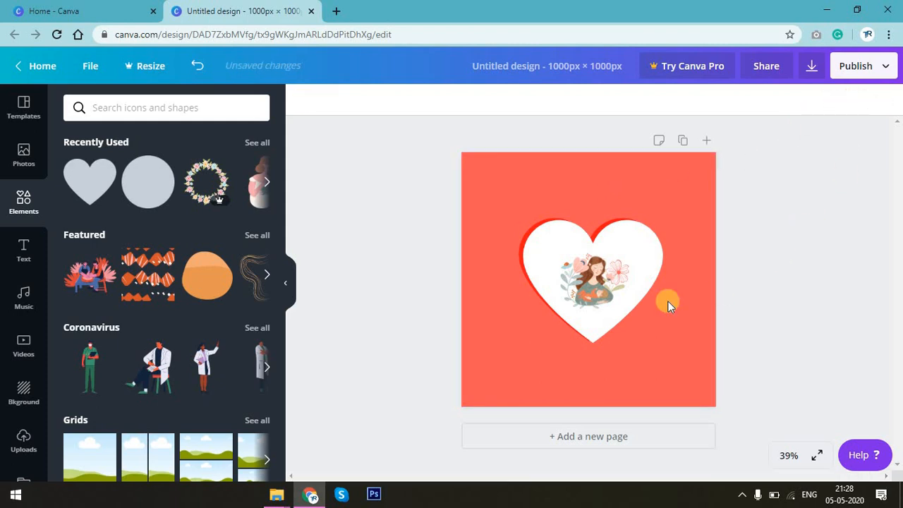
Enlarge both hearts and the illustration together, group them and centre the group horizontally on the page
left_click_drag(602, 301, 682, 358)
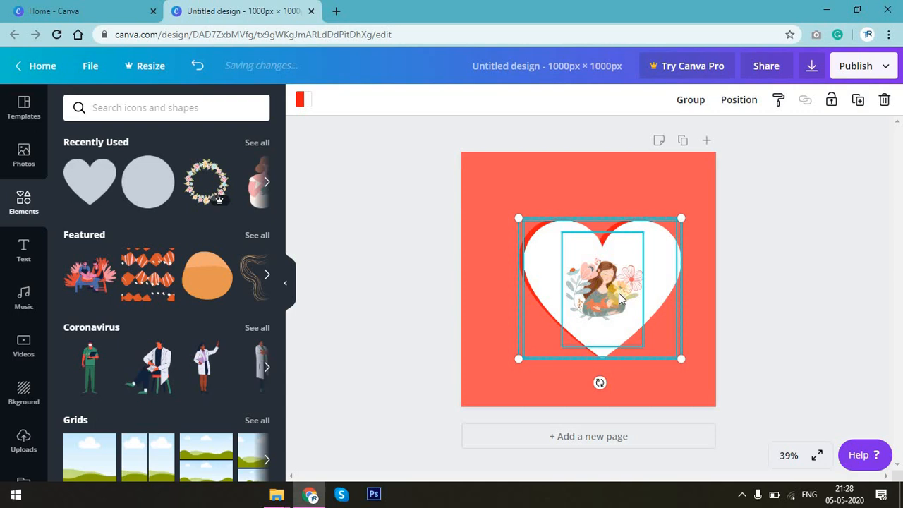
key("ctrl+g")
left_click(802, 312)
left_click_drag(597, 284, 591, 286)
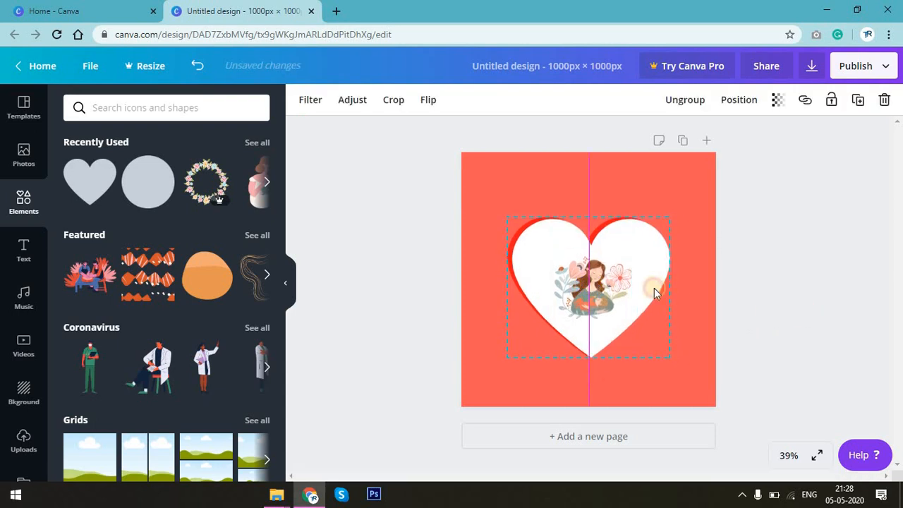
left_click(754, 304)
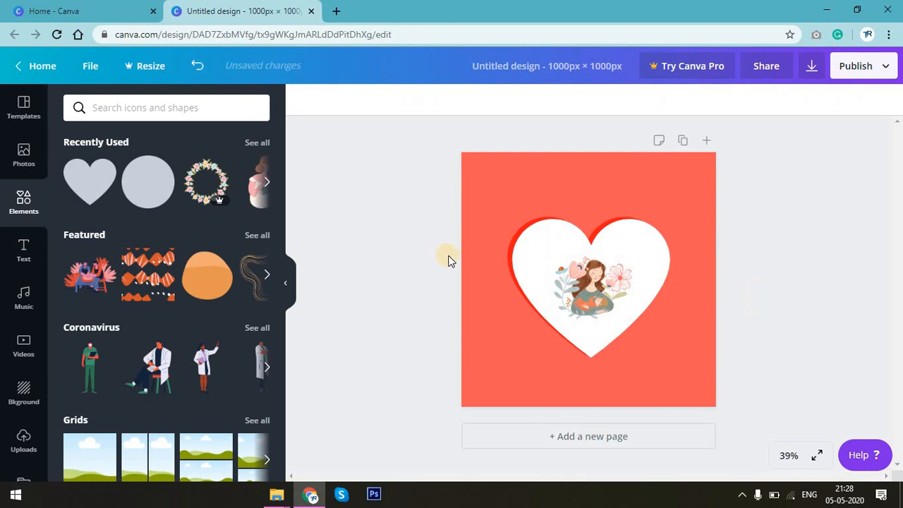
Add the "Marlborough PINOT NOIR 2009" font combination to the page
left_click(22, 255)
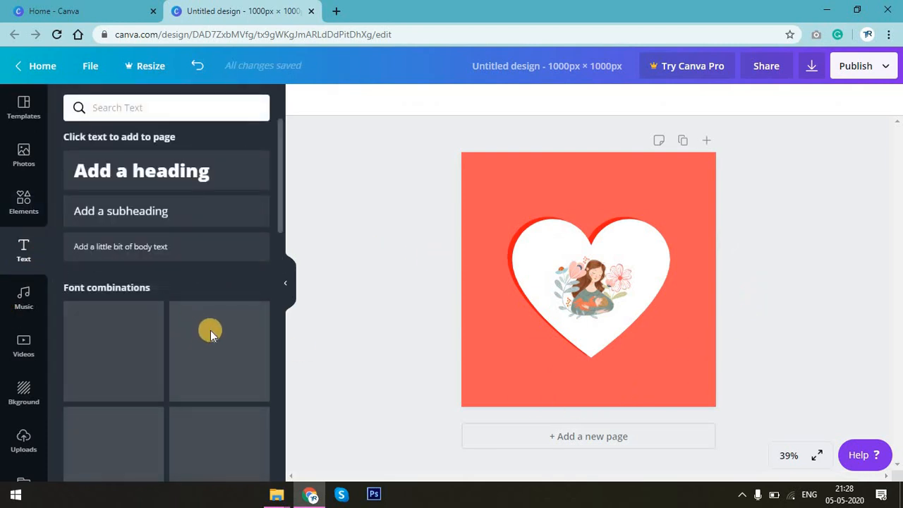
scroll(211, 334, "down", 8)
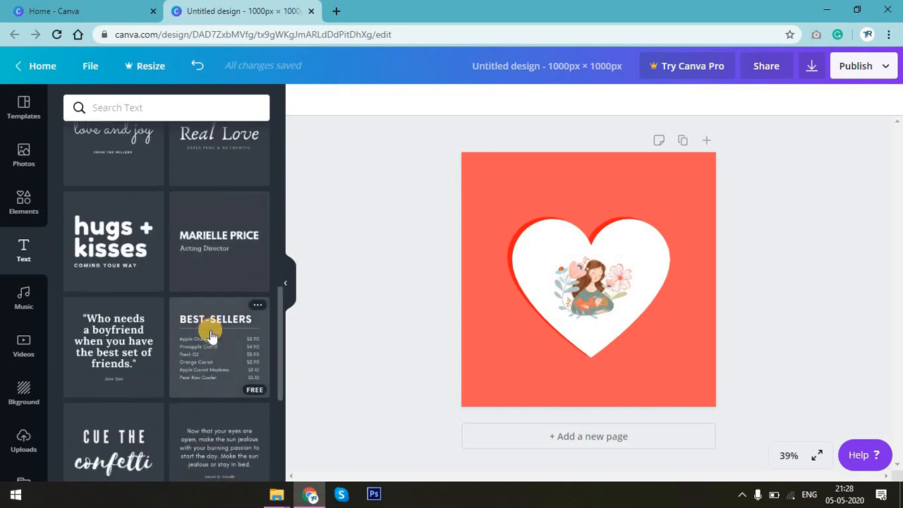
scroll(210, 334, "down", 3)
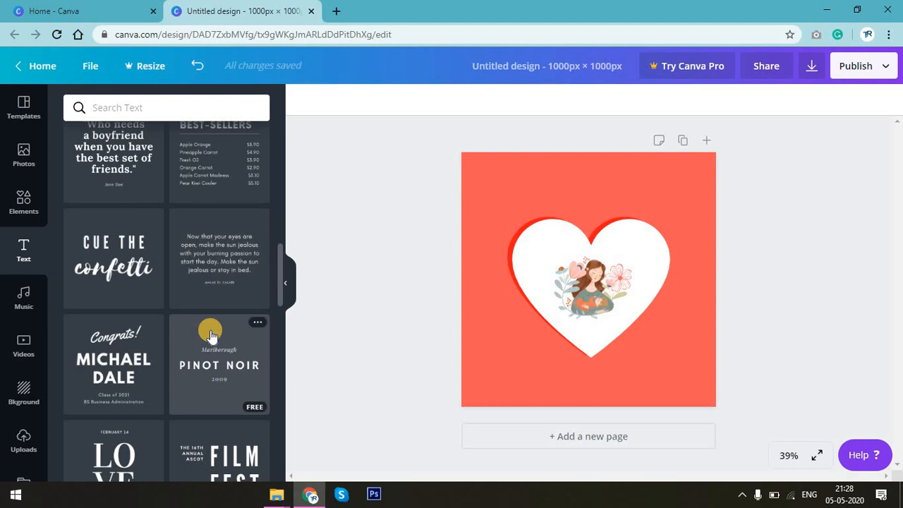
scroll(210, 334, "down", 4)
scroll(210, 334, "up", 3)
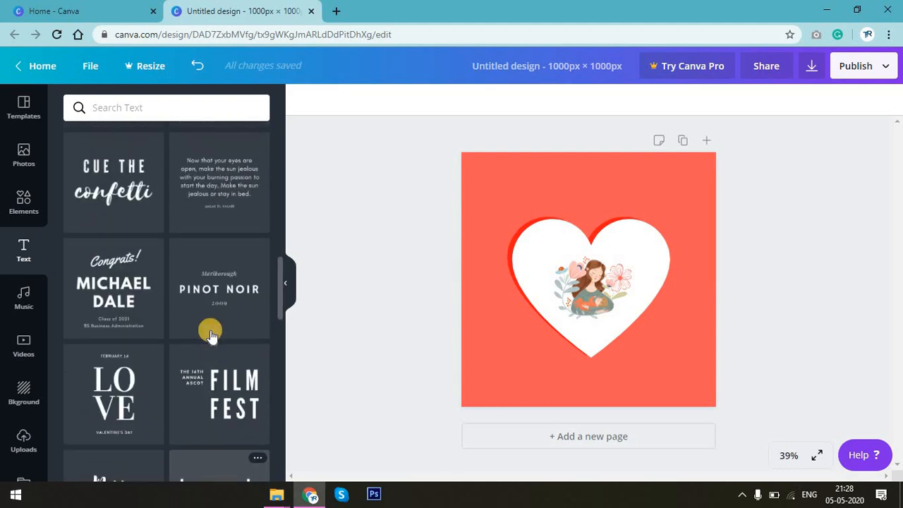
scroll(210, 334, "down", 5)
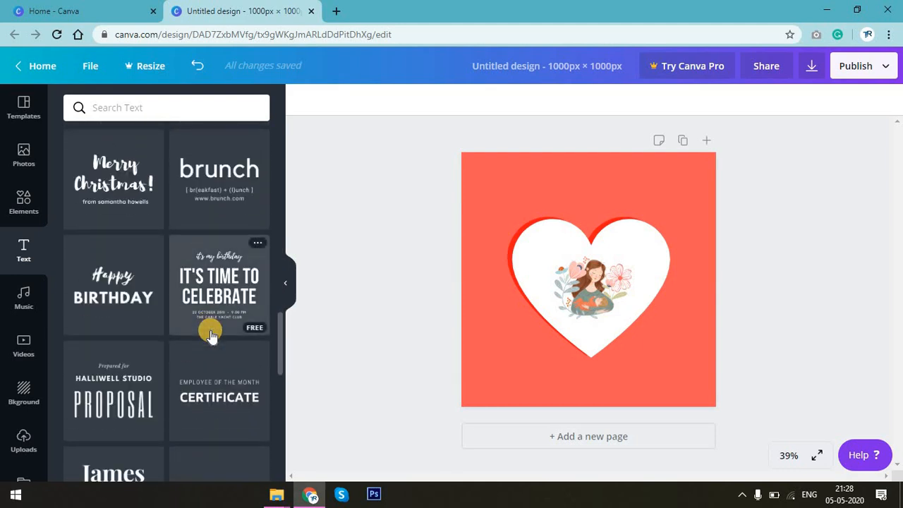
scroll(210, 334, "up", 4)
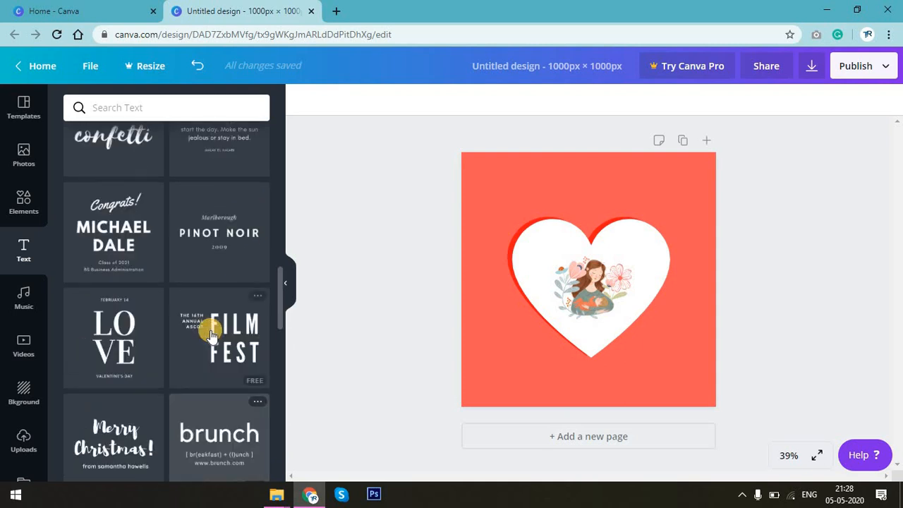
left_click(223, 235)
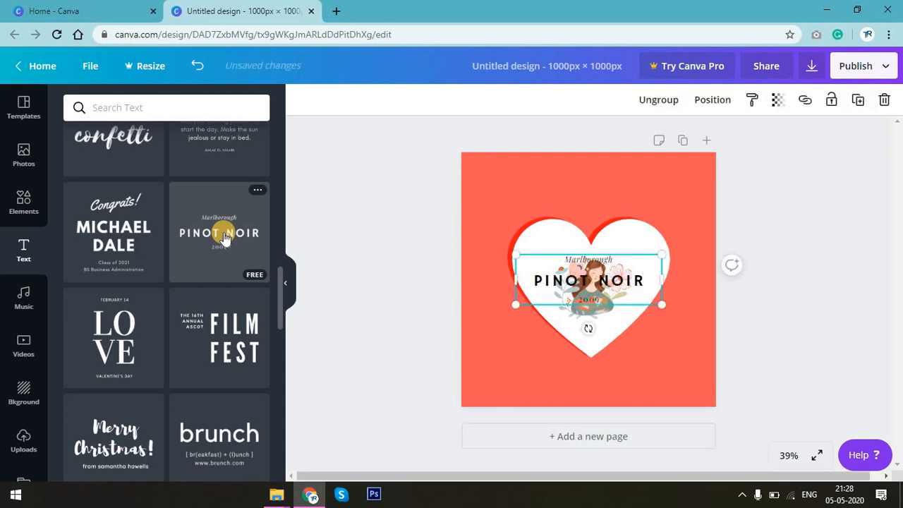
Delete the "Marlborough" and "2009" lines from the added text group, keeping only the "PINOT NOIR" heading
left_click(601, 263)
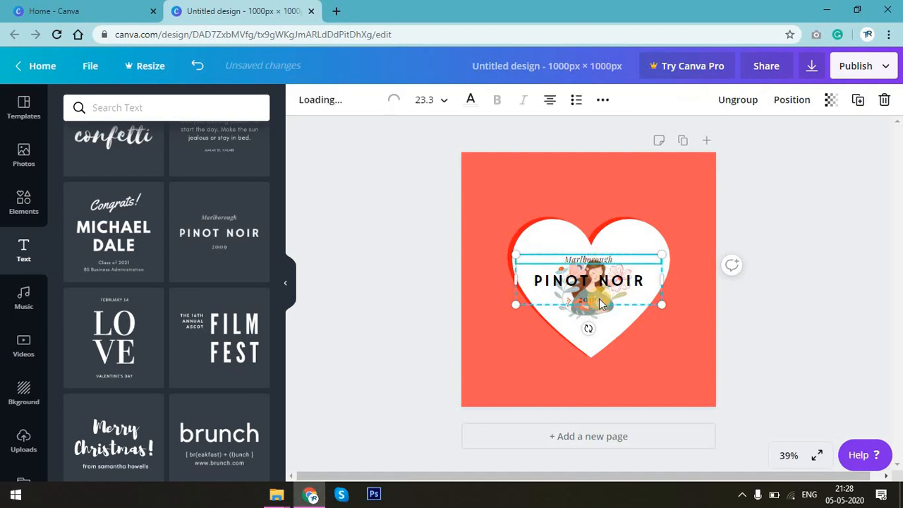
key("Delete")
left_click(590, 300)
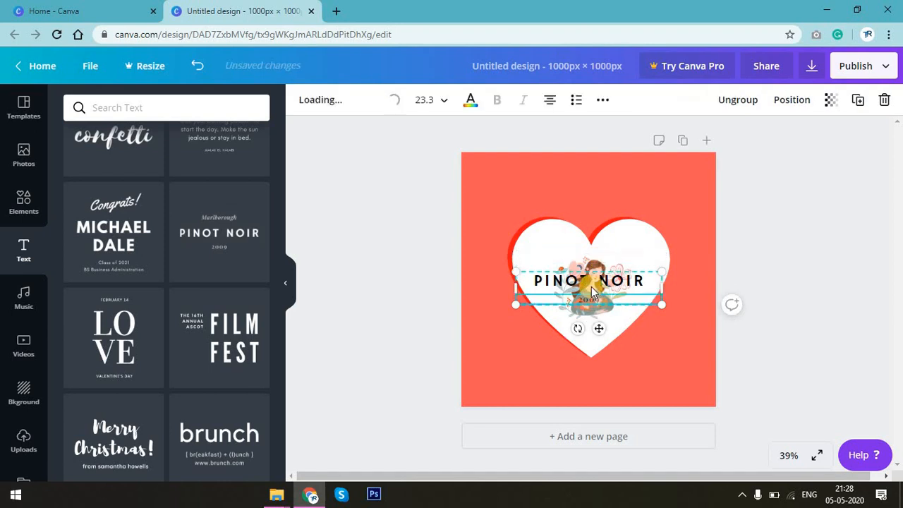
key("Delete")
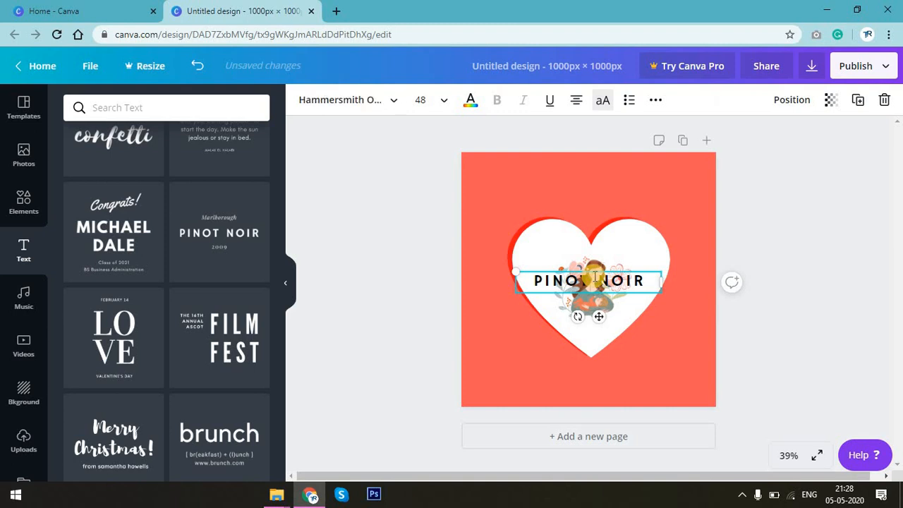
Replace the "PINOT NOIR" heading with "LOVE" and set its letter spacing to 0
double_click(595, 277)
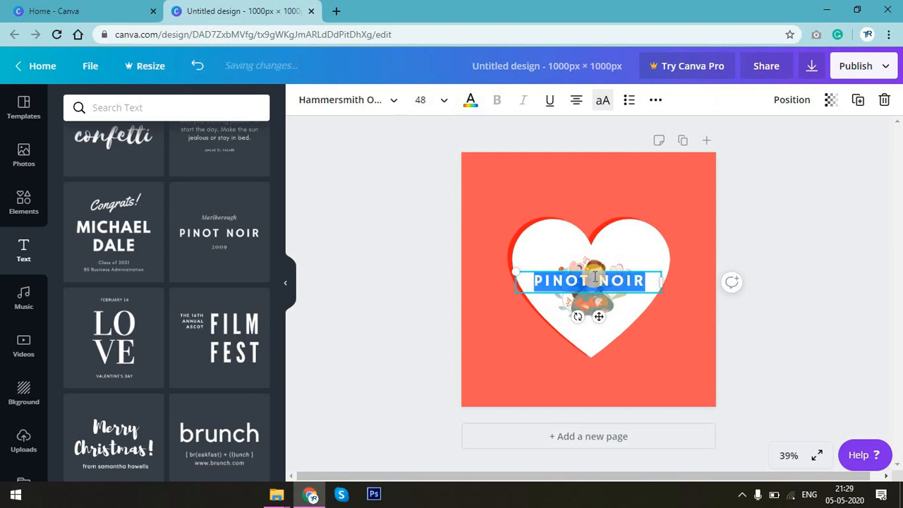
type("LOVE")
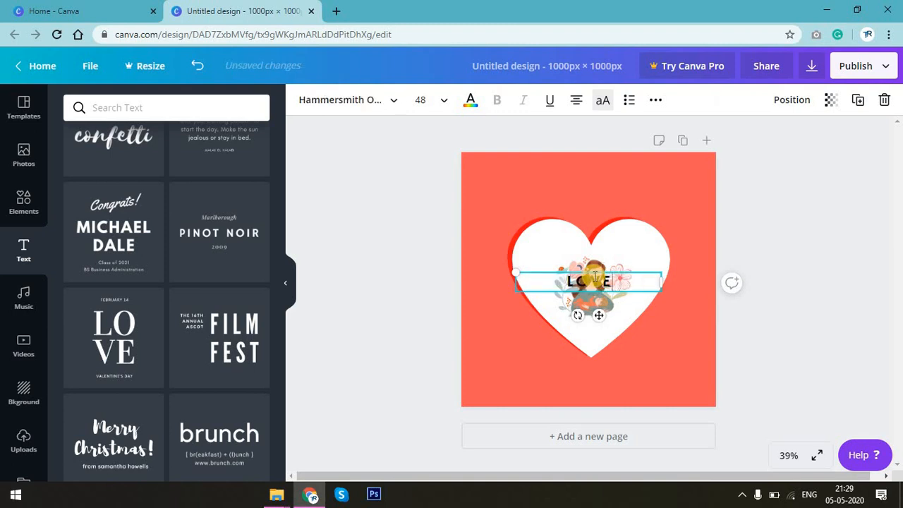
double_click(620, 288)
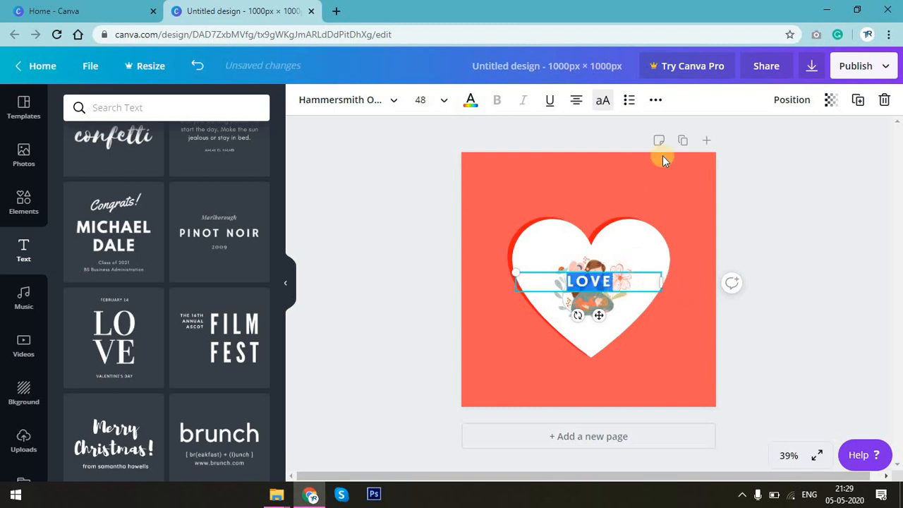
left_click(655, 99)
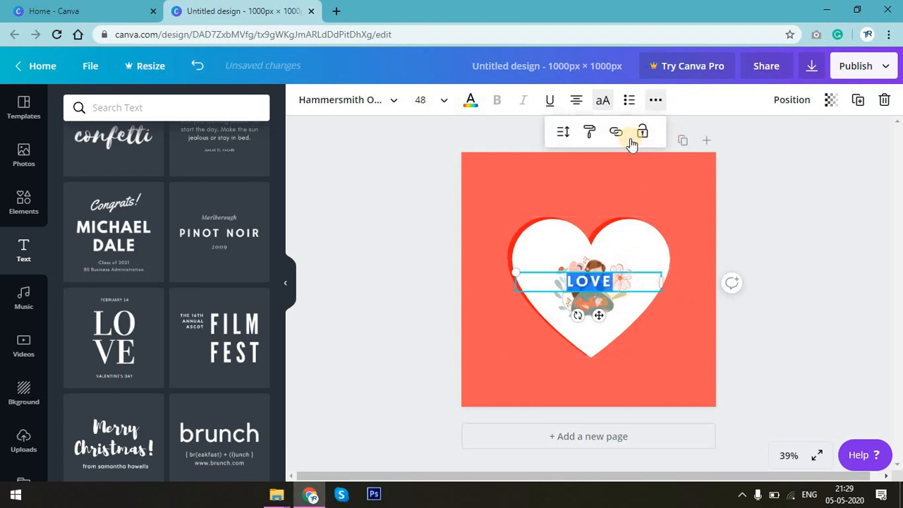
left_click(562, 131)
left_click_drag(647, 169, 584, 163)
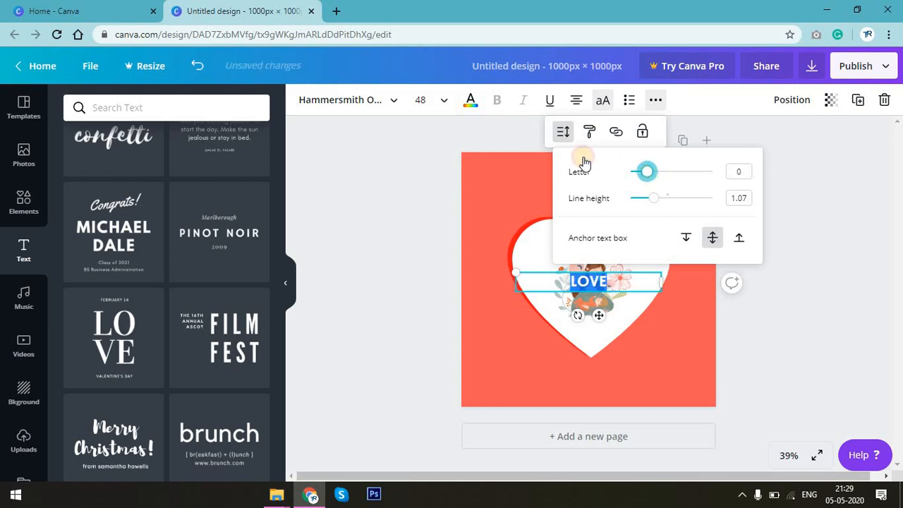
Colour "LOVE" light green and left-align it in a narrowed text box on the heart's upper-left lobe
left_click(470, 104)
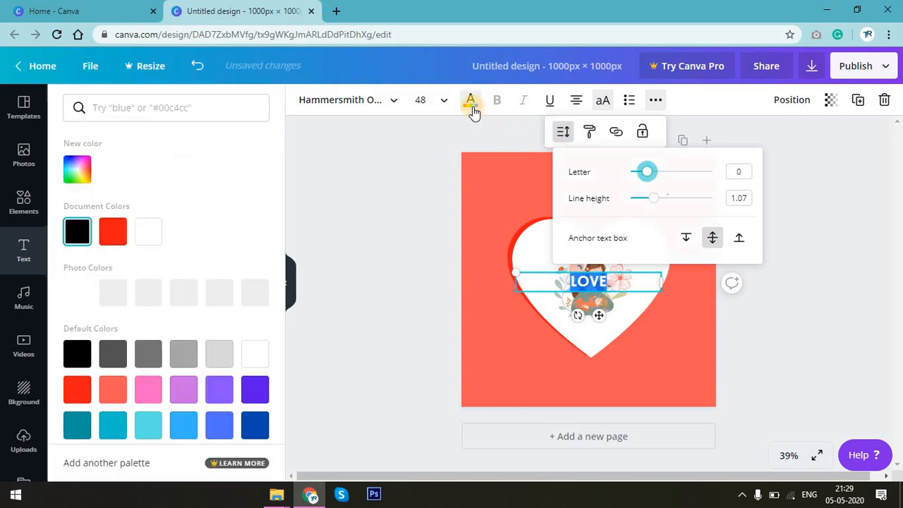
left_click(108, 397)
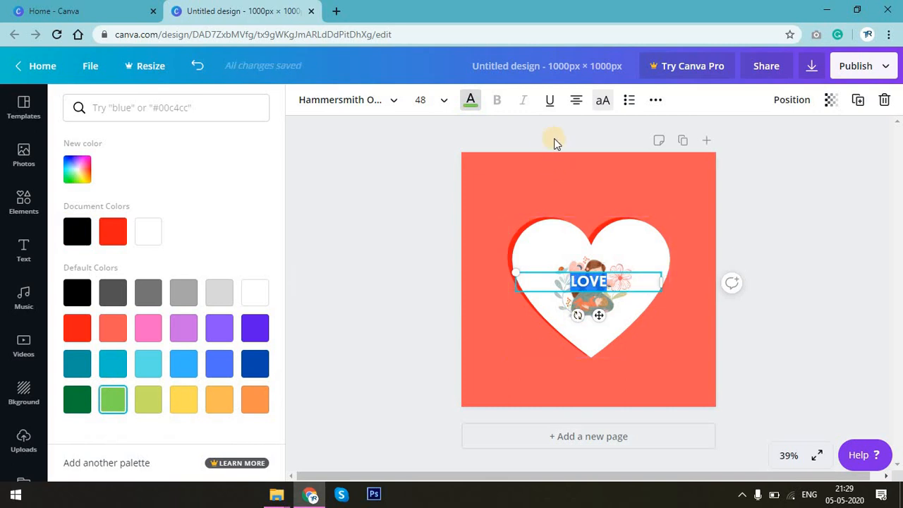
left_click(576, 102)
left_click_drag(668, 290, 561, 277)
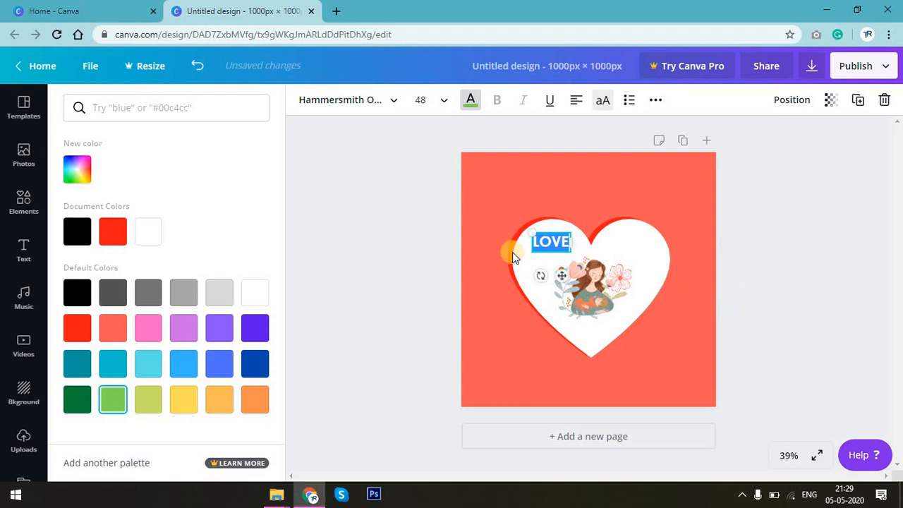
Duplicate "LOVE" onto the heart's upper-right lobe and recolour the left-hand original coral red
left_click_drag(563, 276, 645, 275)
left_click(559, 243)
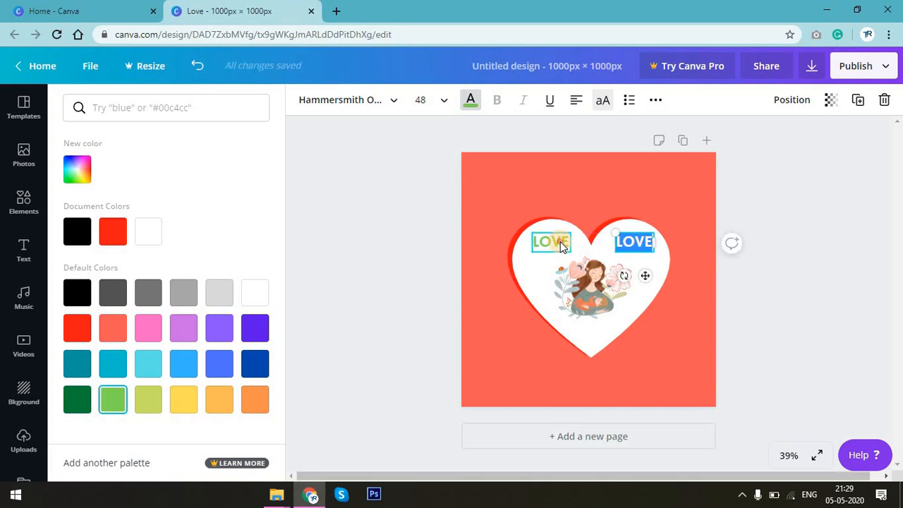
double_click(559, 243)
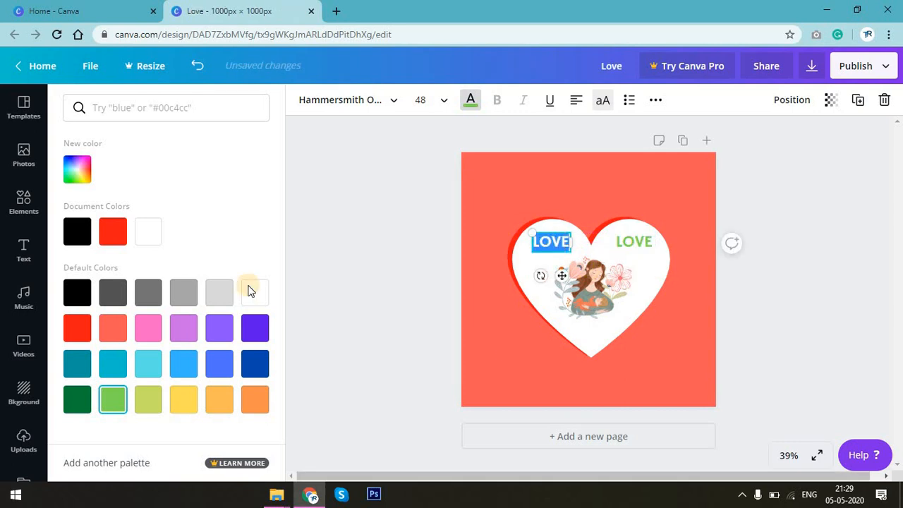
left_click(116, 325)
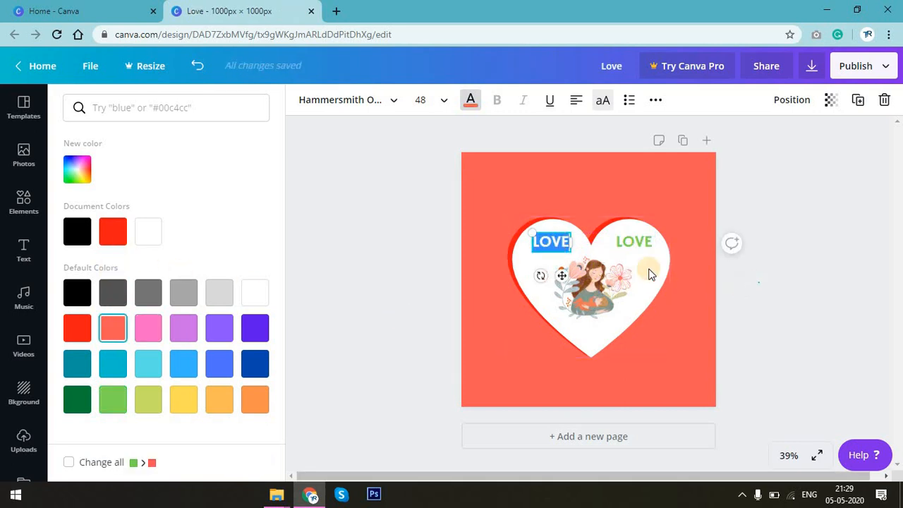
Change the duplicated green text on the heart's right lobe to "YOU"
left_click(642, 241)
left_click(641, 240)
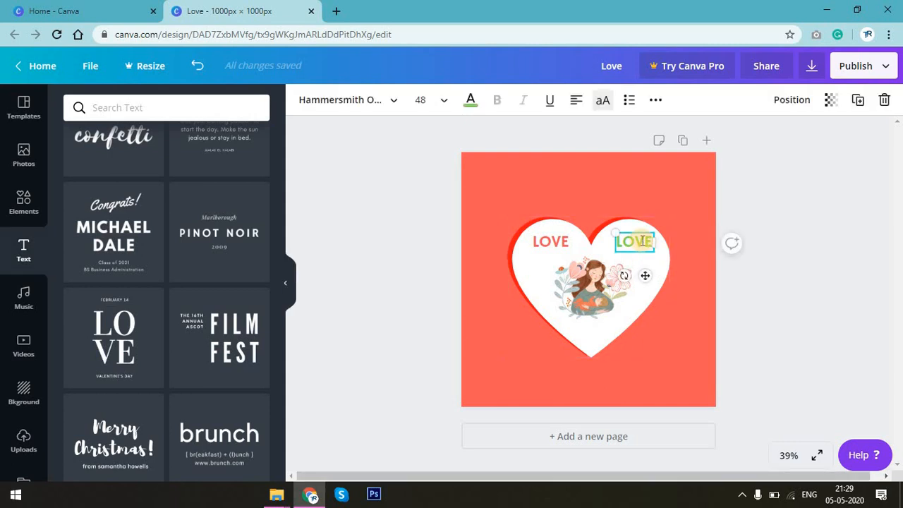
double_click(641, 241)
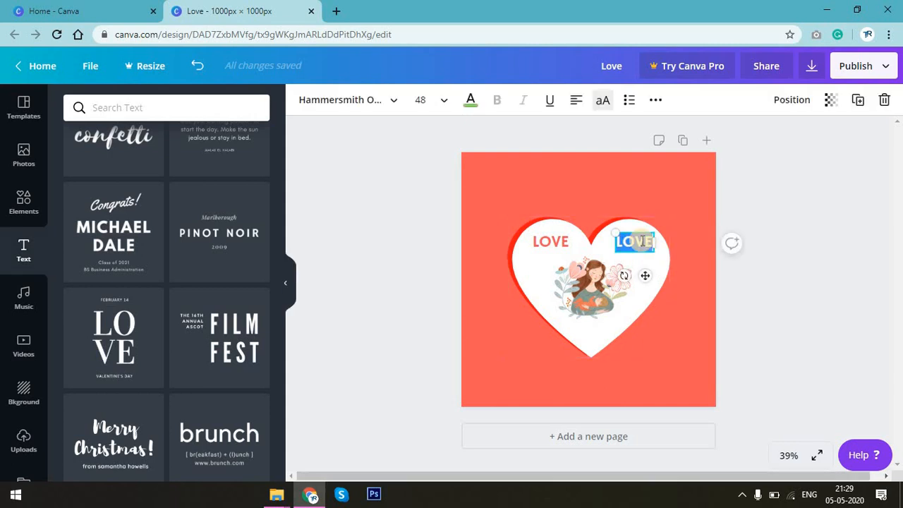
type("YOU")
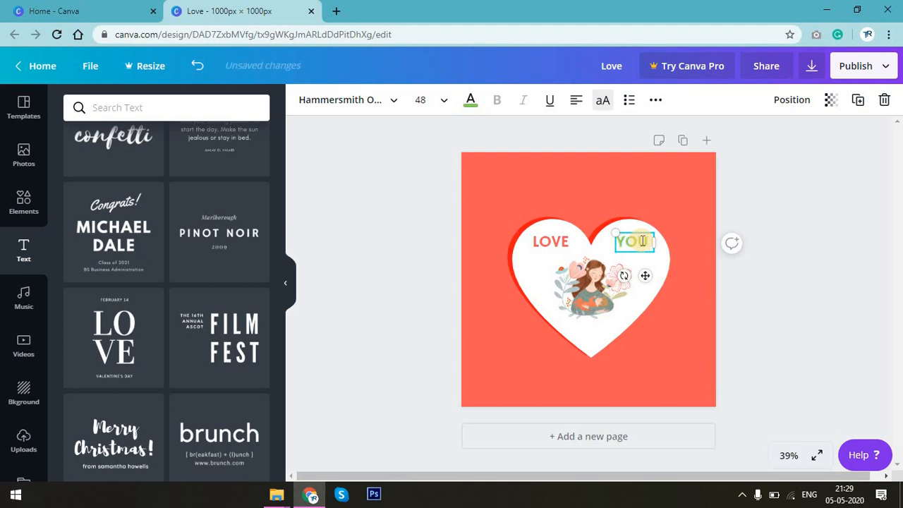
Recolour "YOU" with the coral red from the document colours and nudge it into line with "LOVE"
double_click(643, 242)
left_click(470, 106)
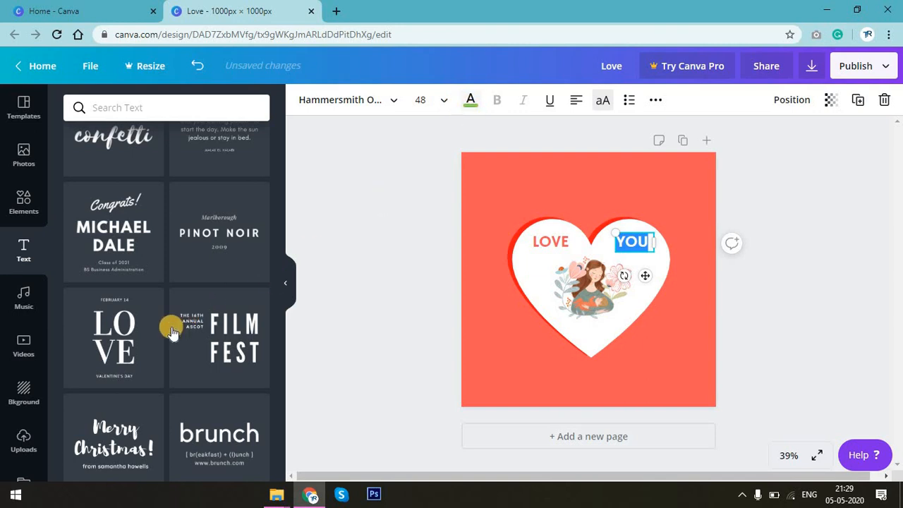
left_click(148, 231)
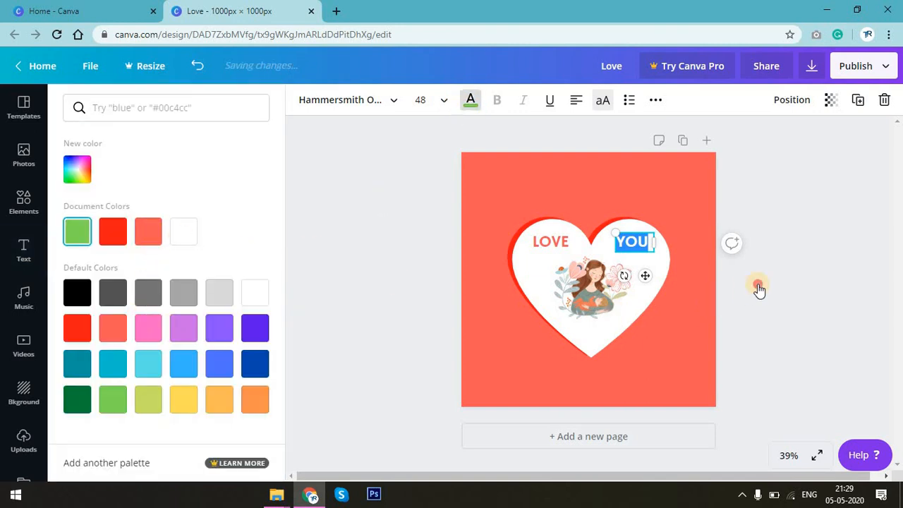
left_click(646, 276)
left_click_drag(647, 275, 646, 275)
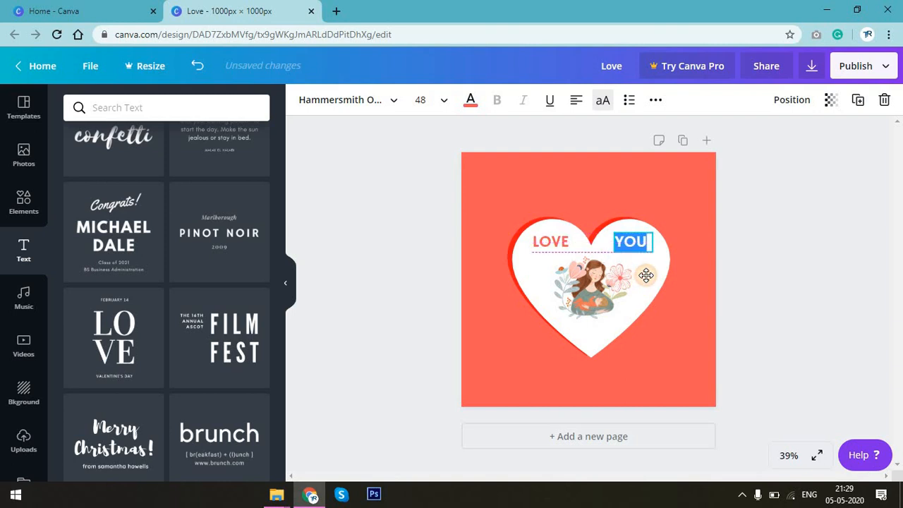
left_click(789, 286)
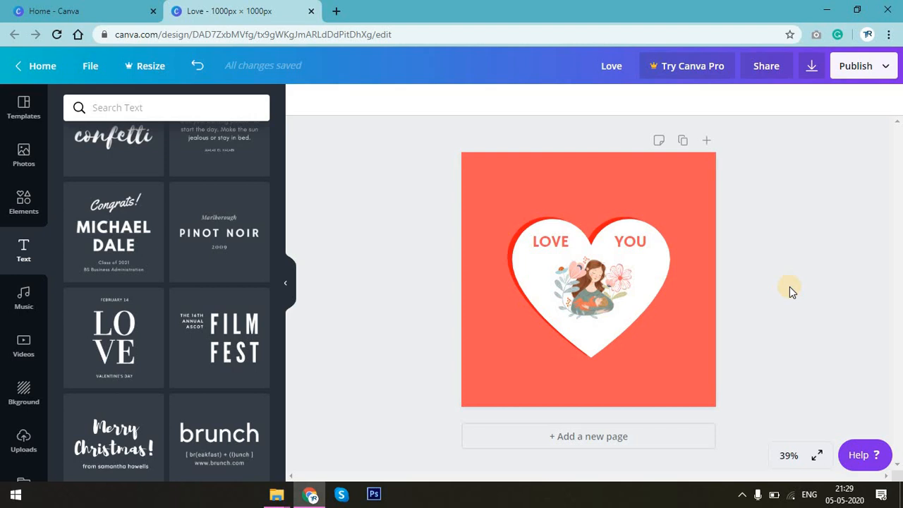
Place a copy of "LOVE" above the heart, change its text to "I" and narrow its text box
left_click(556, 246)
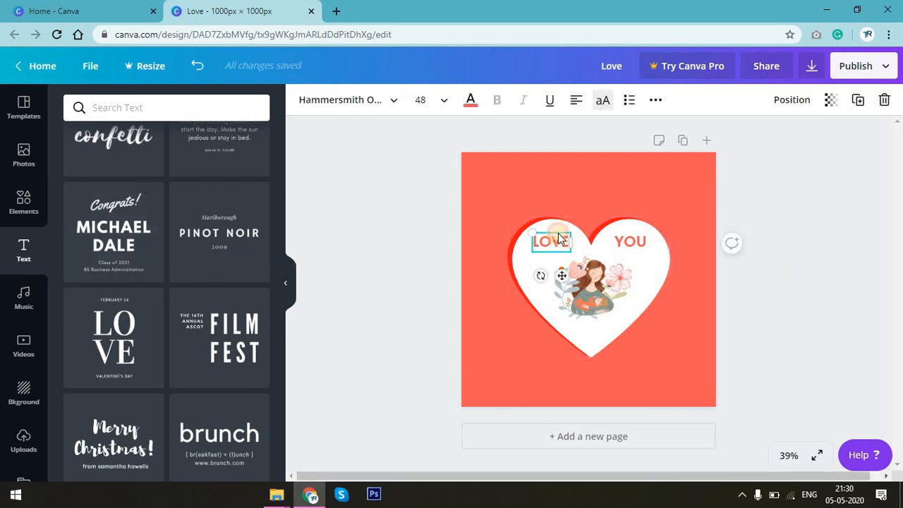
left_click_drag(555, 244, 580, 197)
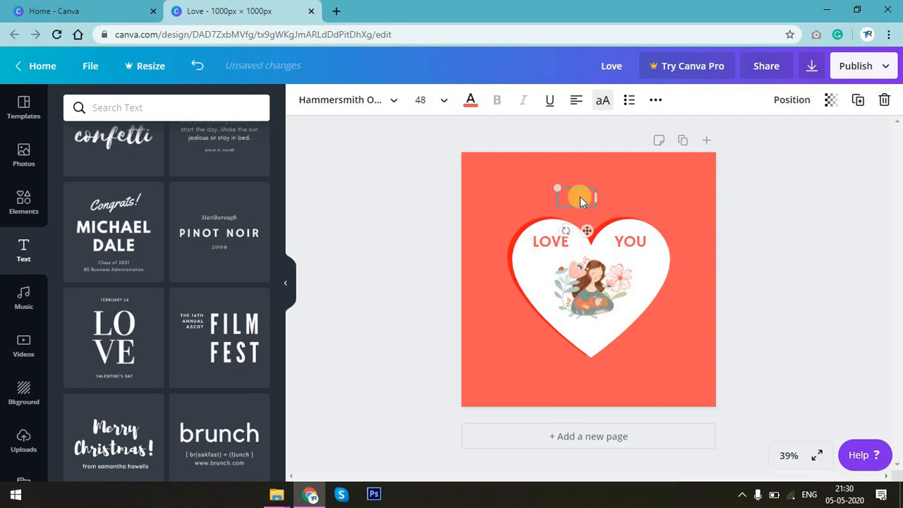
double_click(580, 197)
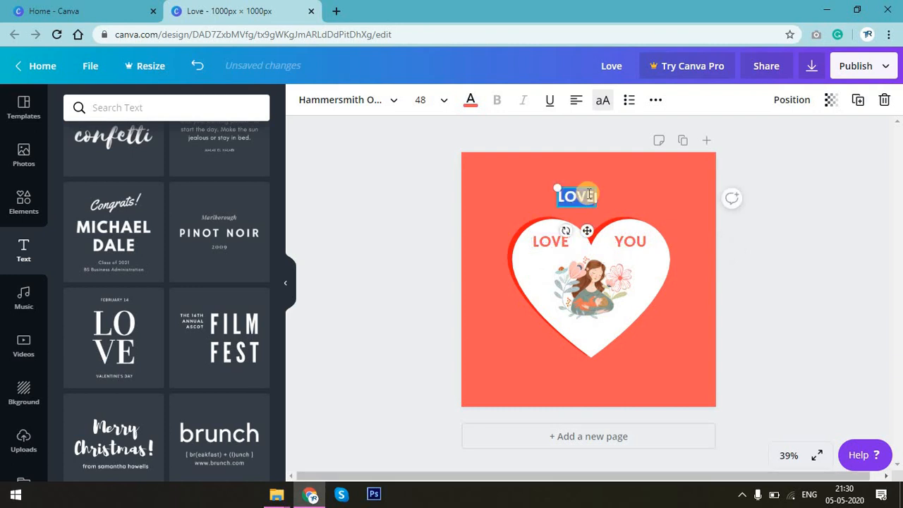
key("BackSpace")
left_click_drag(589, 195, 569, 198)
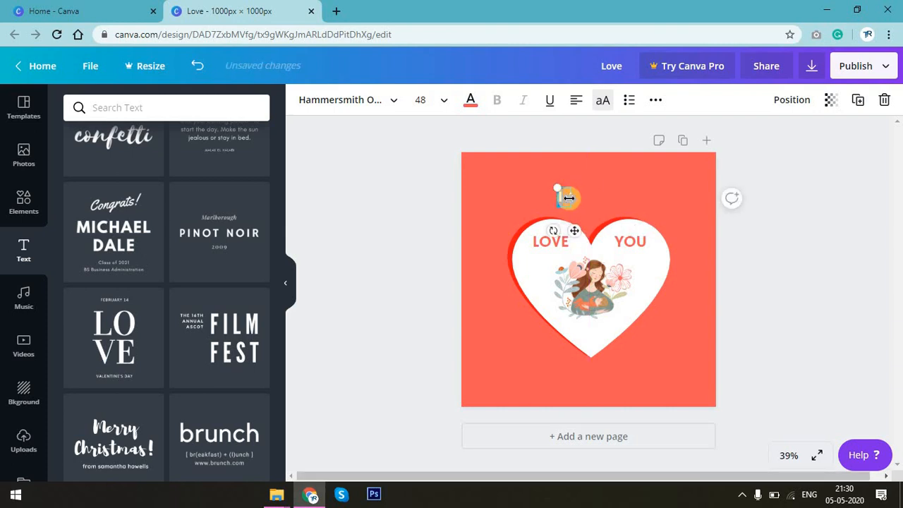
Recolour the "I" white and move it into the notch between the heart's two lobes
left_click(471, 103)
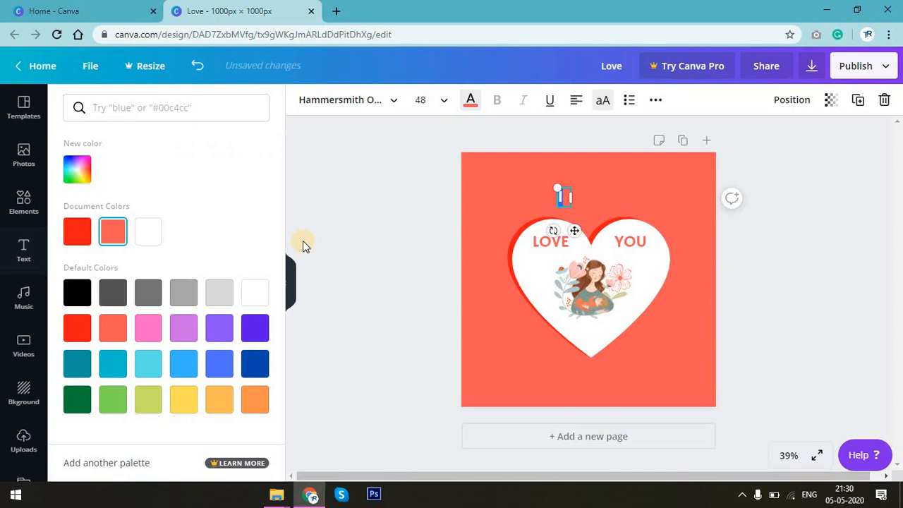
left_click(148, 231)
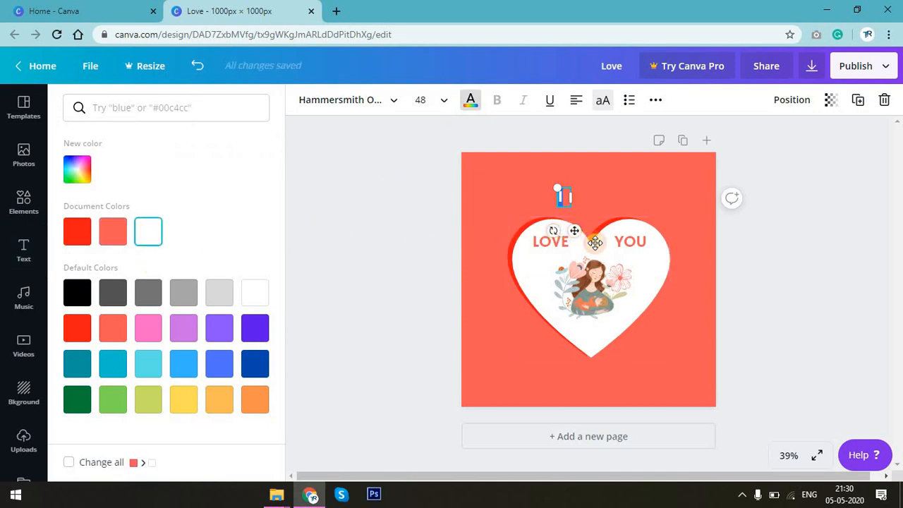
left_click_drag(575, 231, 605, 256)
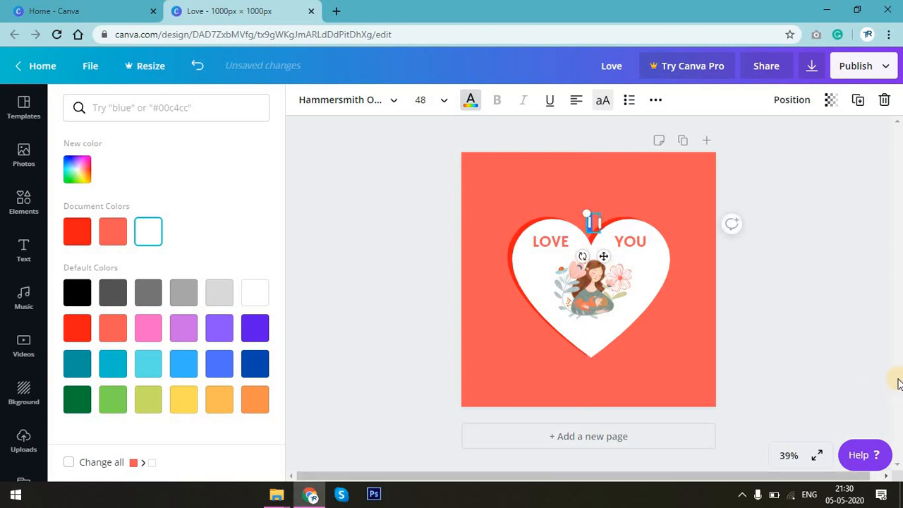
left_click(846, 339)
left_click(847, 338)
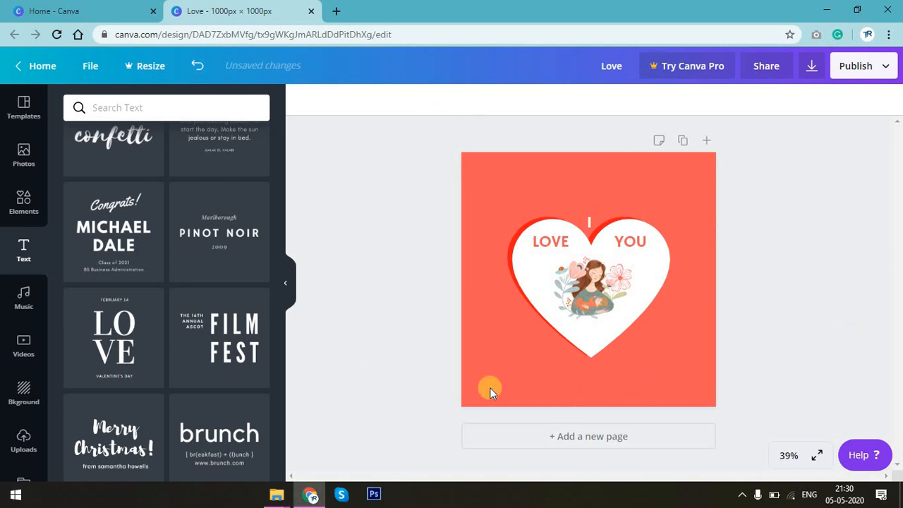
Browse the font combinations and add the one with the bold "BABY BOY!" heading to the page
scroll(165, 359, "down", 5)
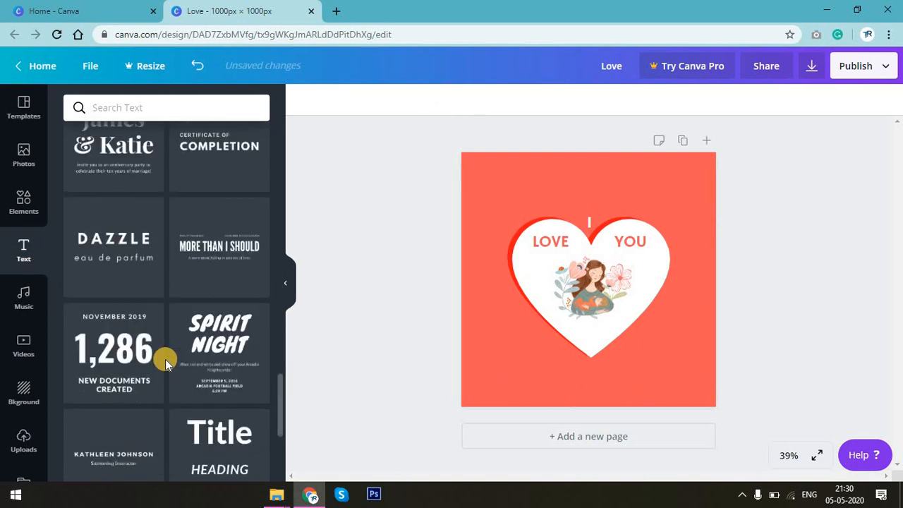
scroll(165, 359, "down", 6)
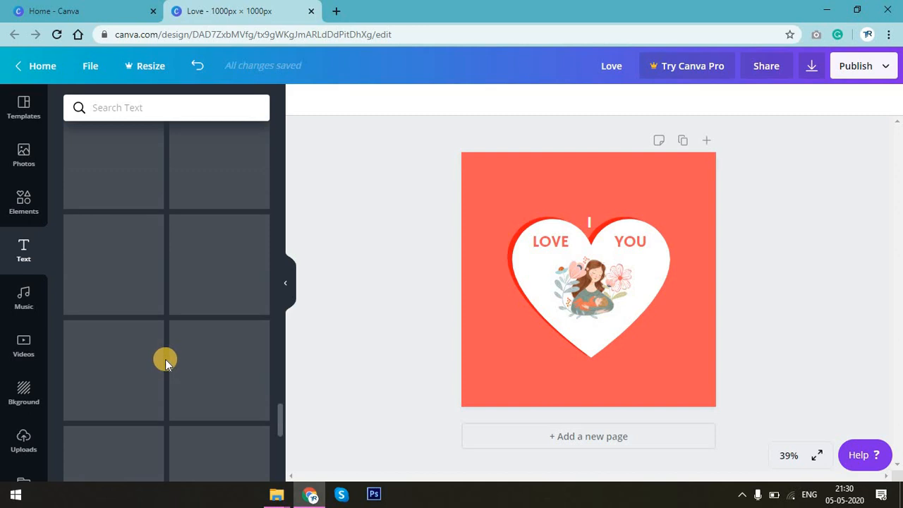
scroll(165, 359, "down", 2)
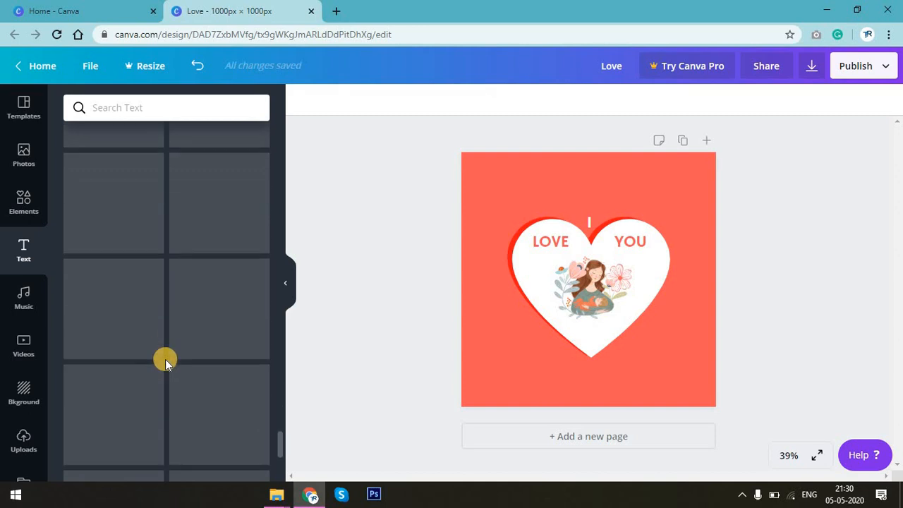
scroll(165, 359, "up", 1)
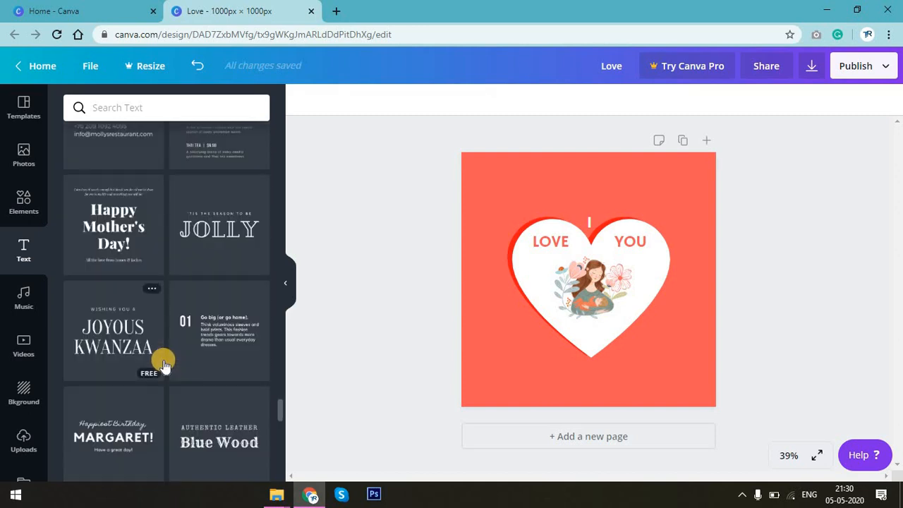
scroll(196, 373, "down", 2)
scroll(196, 372, "down", 8)
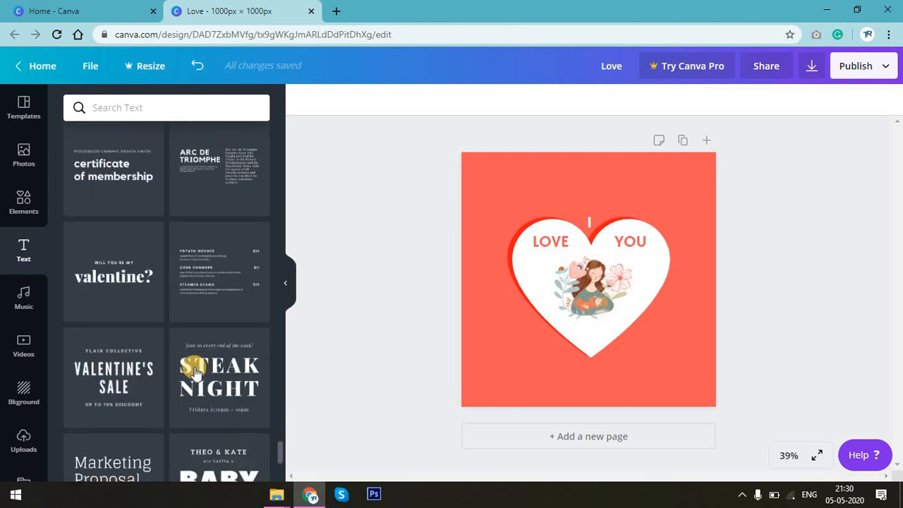
scroll(216, 325, "up", 3)
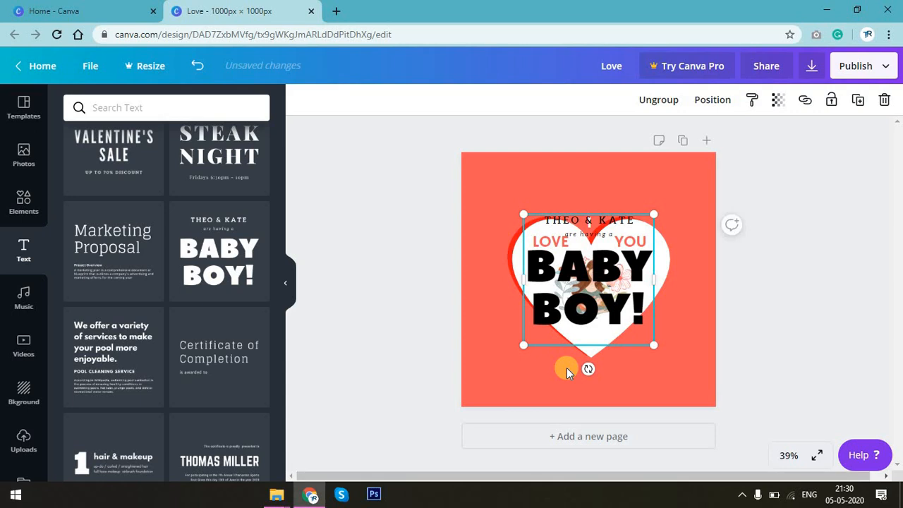
Delete the names line and the "are having a" line from the added text group, keeping only the "BABY BOY!" heading
left_click(592, 221)
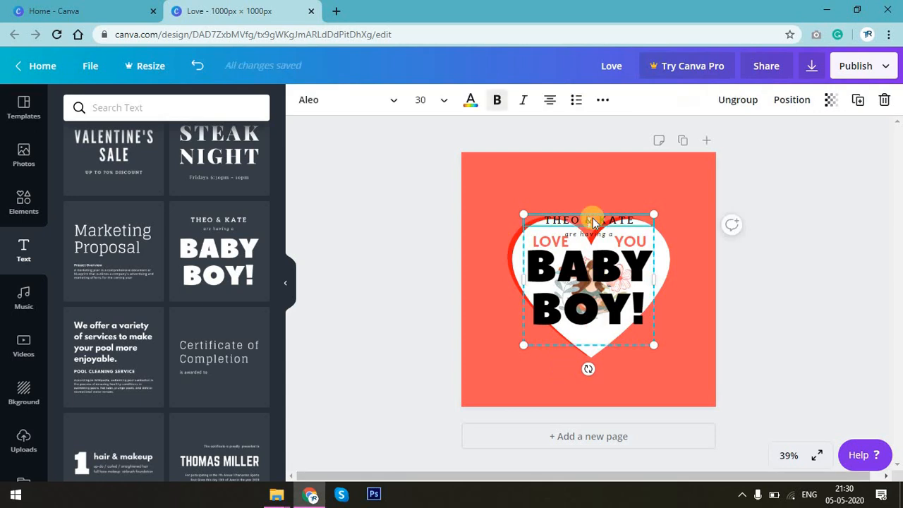
key("Delete")
left_click(596, 238)
key("Delete")
Replace the "BABY BOY!" heading text with "MOM" and widen its text box so the word fits on one line
left_click(589, 272)
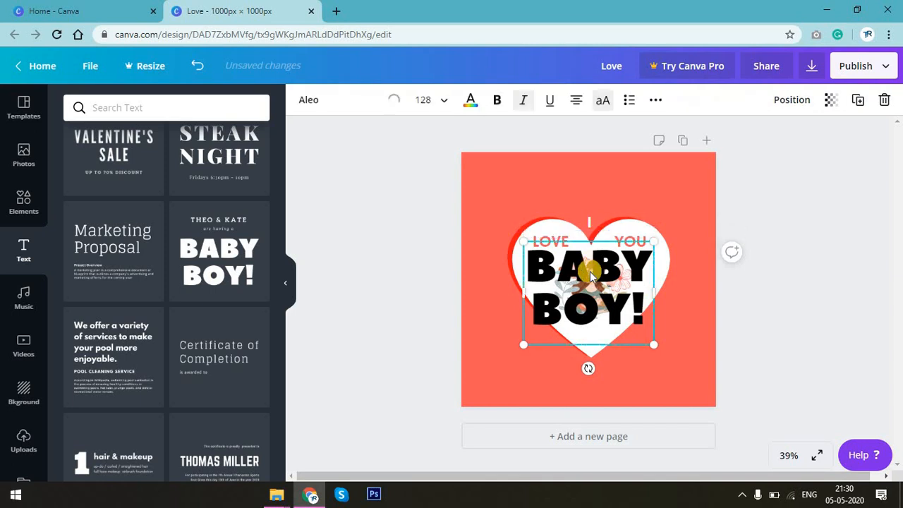
left_click(596, 270)
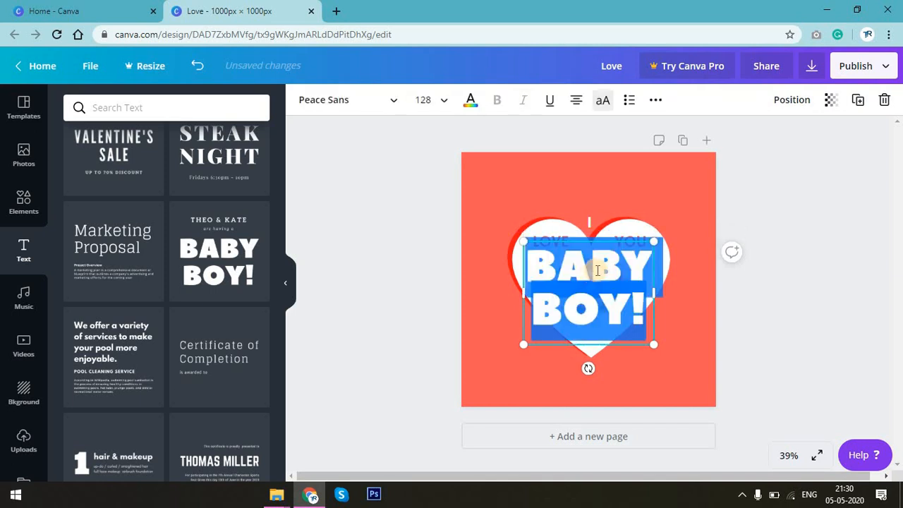
type("MOM")
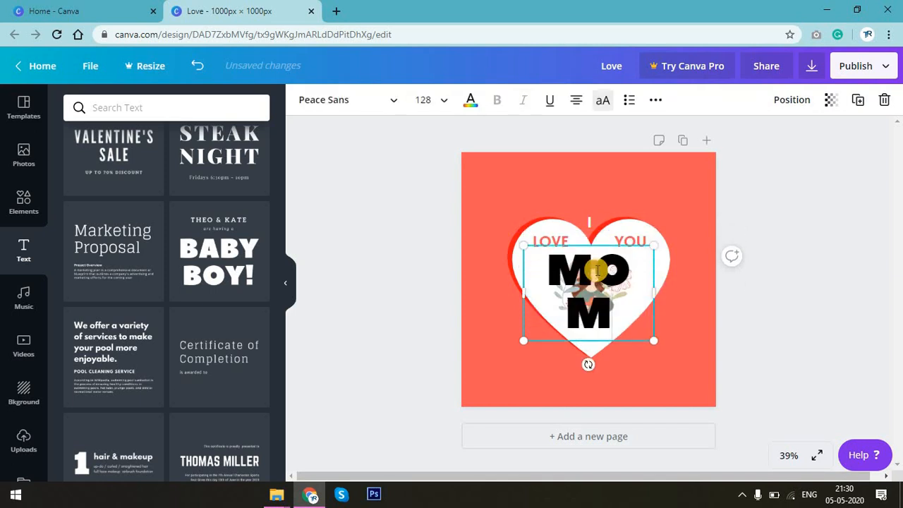
mouse_move(654, 292)
left_mouse_down()
mouse_move(667, 294)
mouse_move(643, 301)
left_mouse_up()
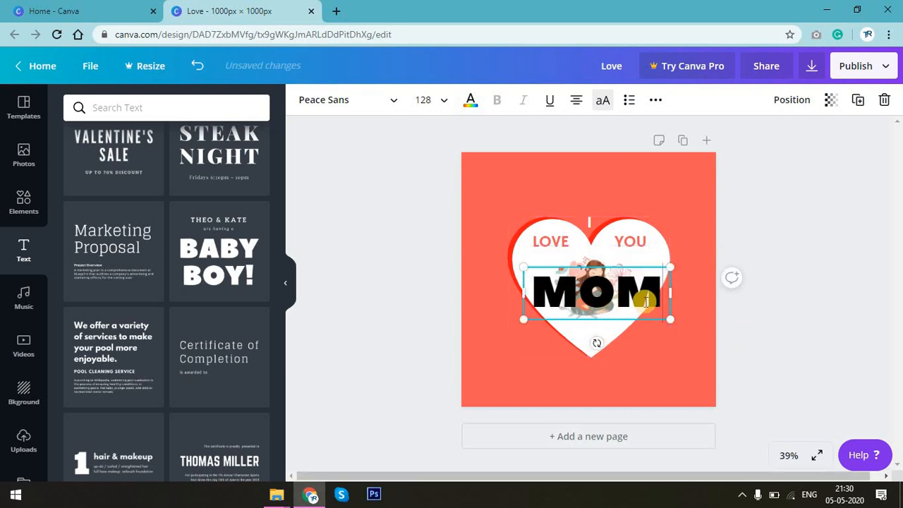
Recolour the "MOM" heading white and move it directly below the heart
double_click(642, 299)
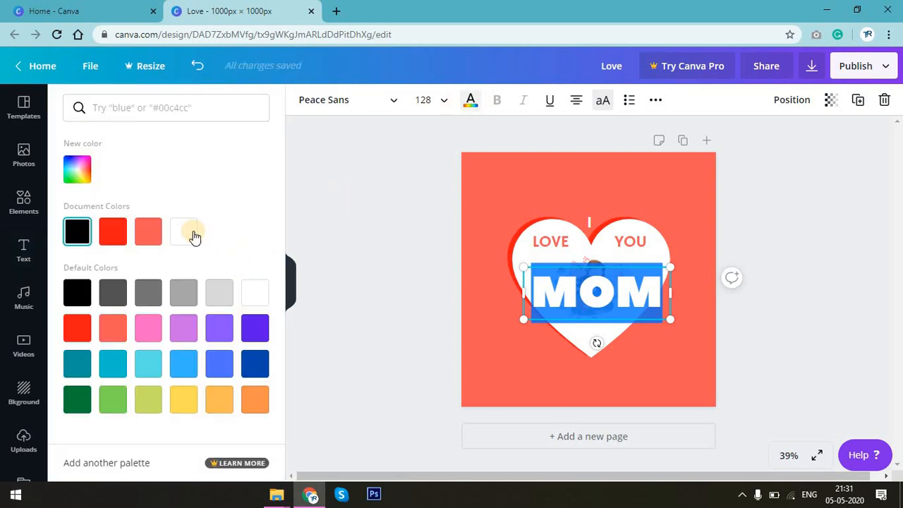
left_click(593, 300)
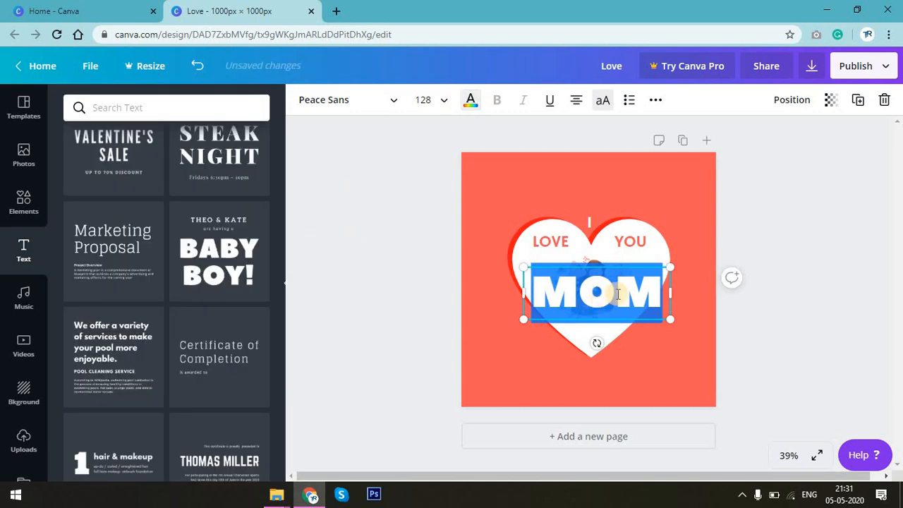
left_click(755, 319)
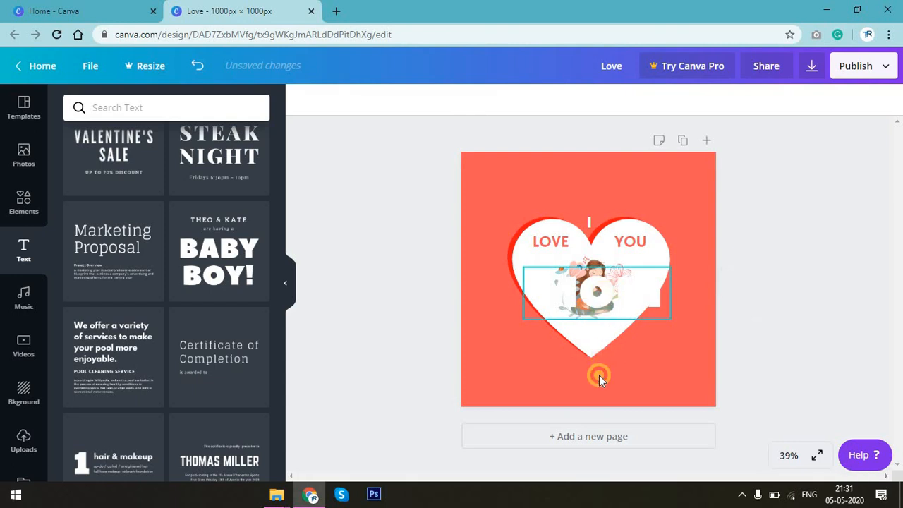
left_click_drag(598, 375, 598, 383)
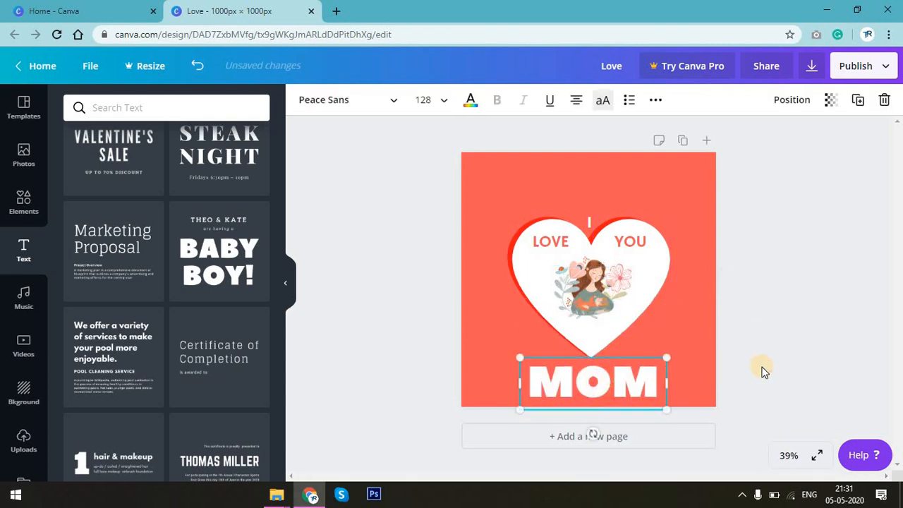
left_click(729, 372)
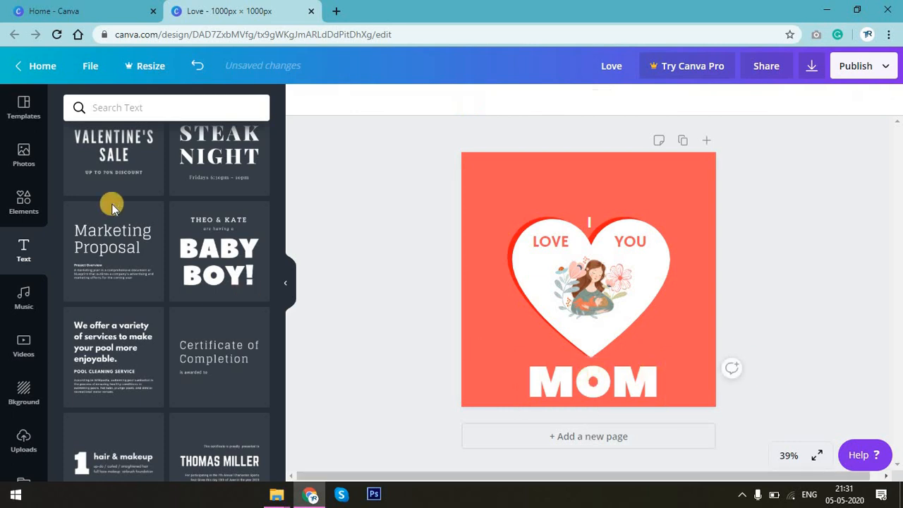
Add a circle shape to the page and shrink it to about the size of the hole in the "O" of "MOM"
left_click(27, 197)
left_click(161, 167)
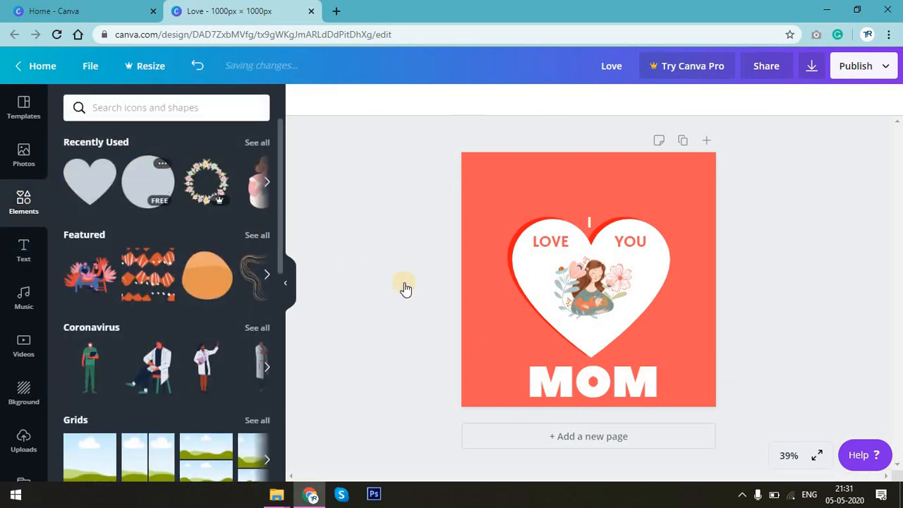
left_click(135, 177)
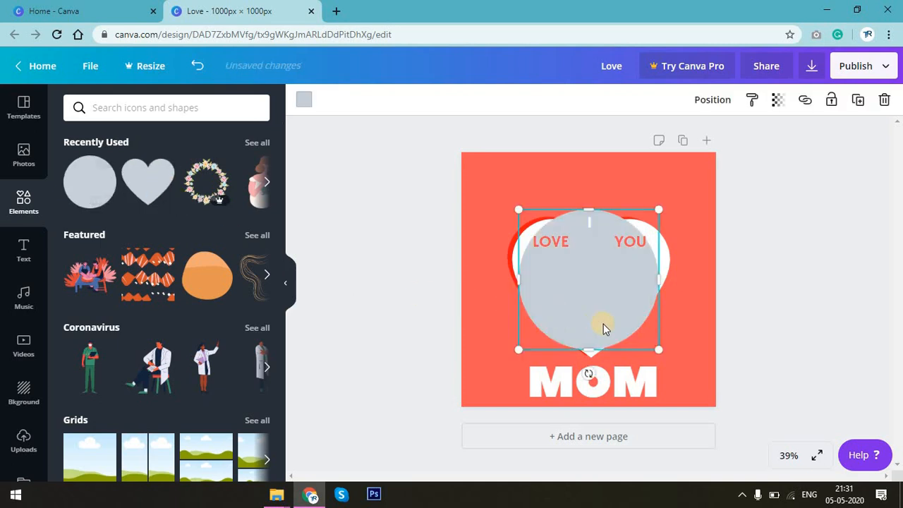
left_click_drag(518, 209, 648, 316)
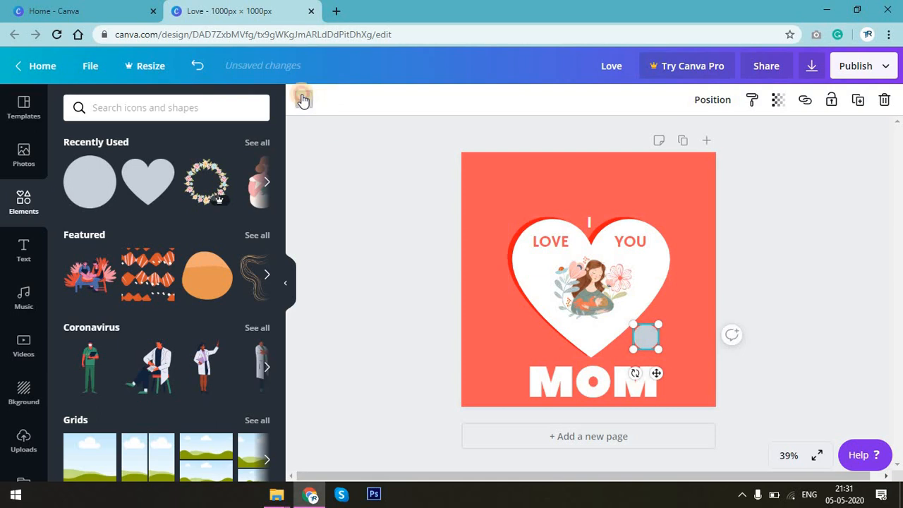
Recolour the small circle white and place it over the hole in the "O" of "MOM"
left_click(303, 100)
left_click(184, 230)
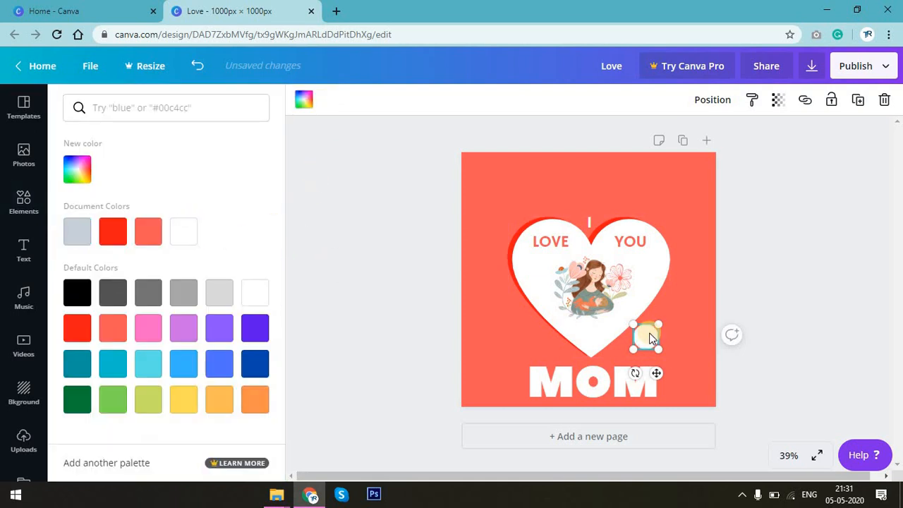
left_click_drag(643, 333, 591, 379)
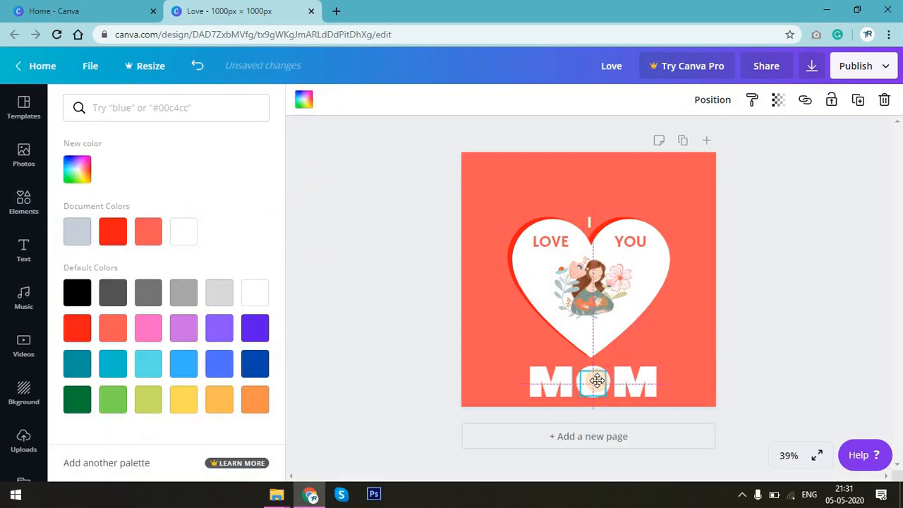
left_click(778, 341)
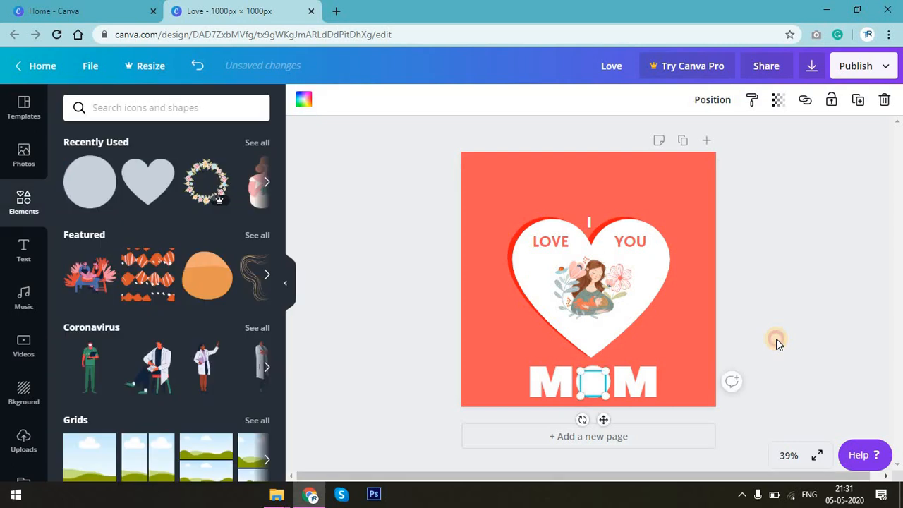
left_click(779, 342)
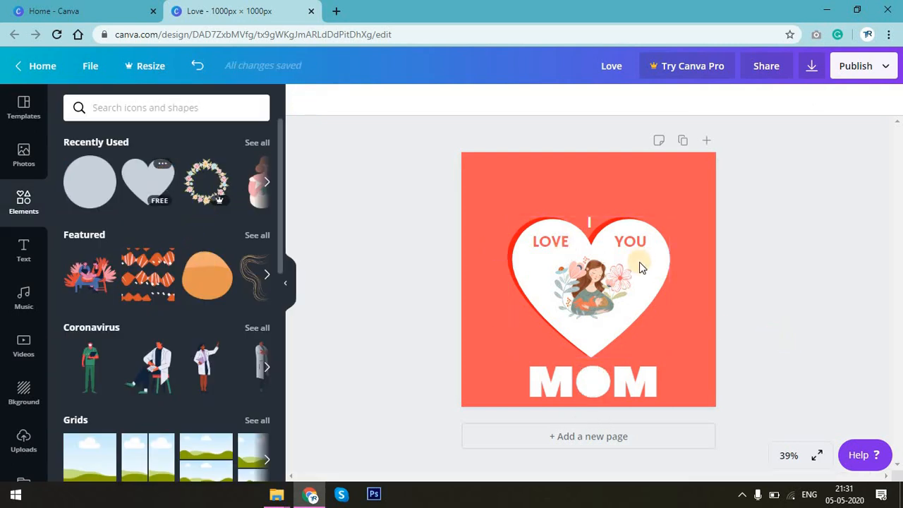
Add a heart shape to the page and shrink it to a small heart beside the large heart's lower edge
left_click_drag(519, 217, 664, 297)
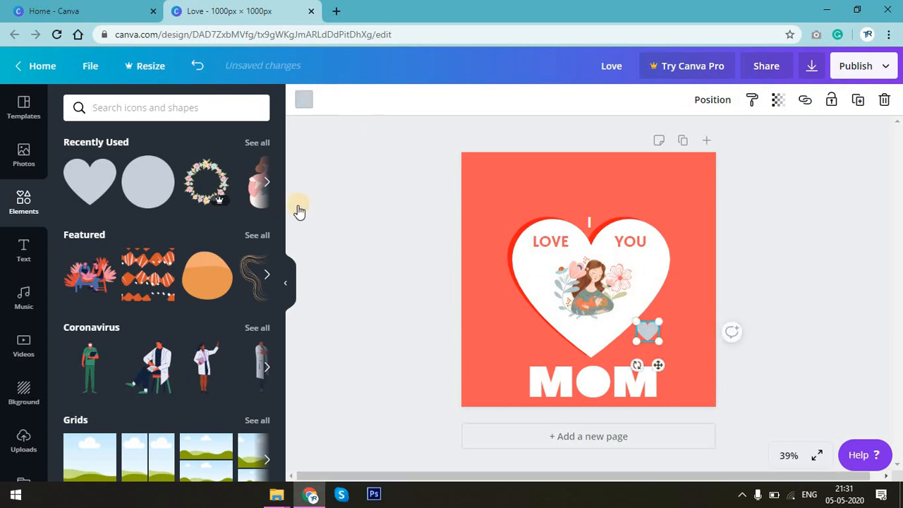
Try to recolour the small heart coral and show it over the "O" of "MOM" by changing the layer order
left_click(143, 235)
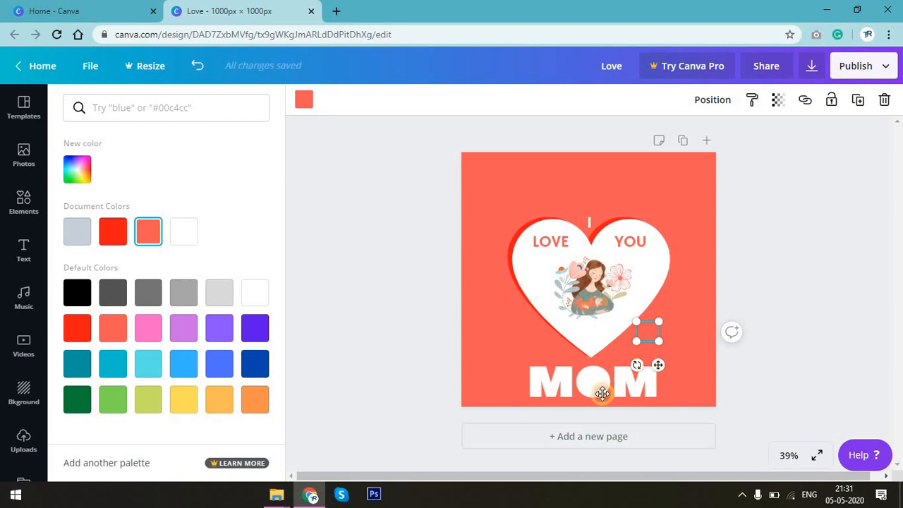
left_click_drag(602, 393, 588, 381)
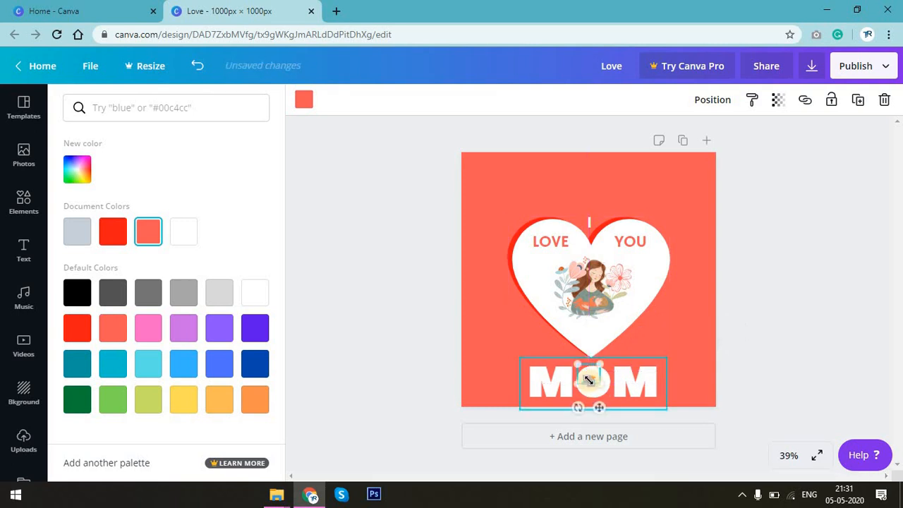
right_click(588, 379)
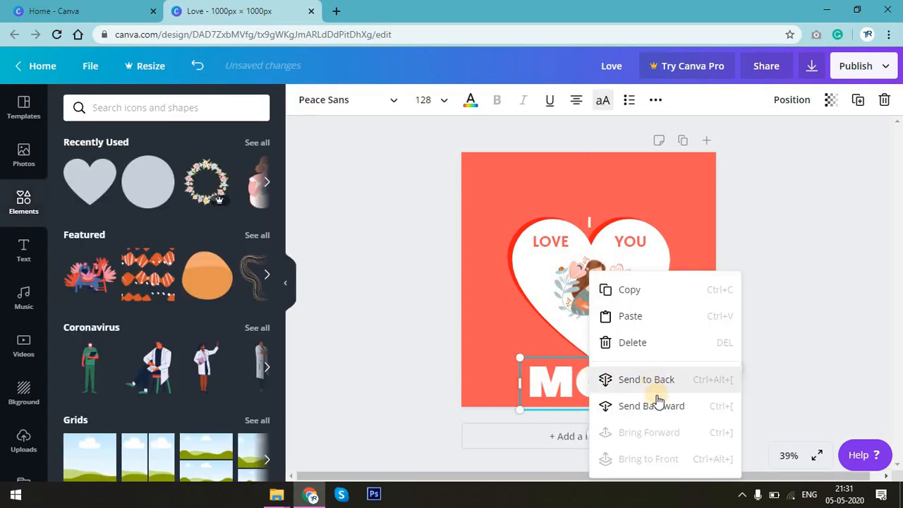
left_click(620, 379)
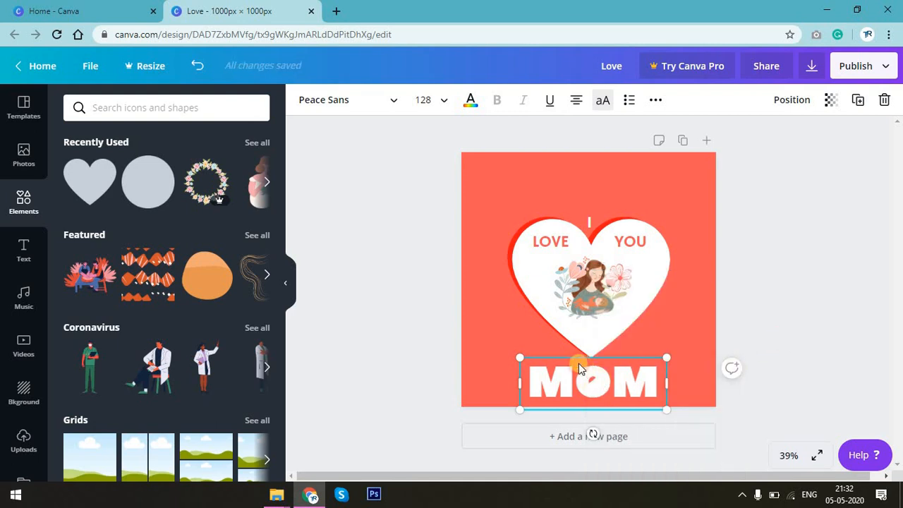
left_click_drag(594, 376, 572, 356)
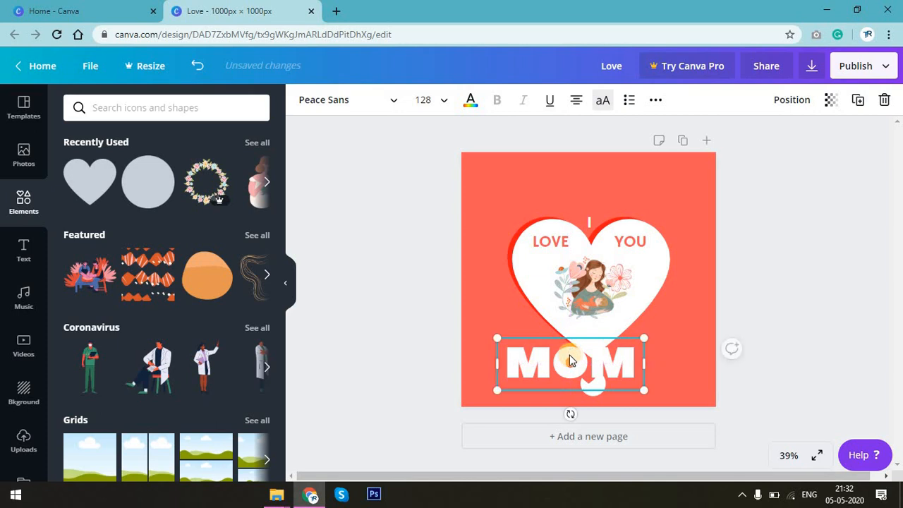
Undo the last changes to the "MOM" text and the small heart's placement and colour
key("ctrl+z")
key("ctrl+z")
key("ctrl+z")
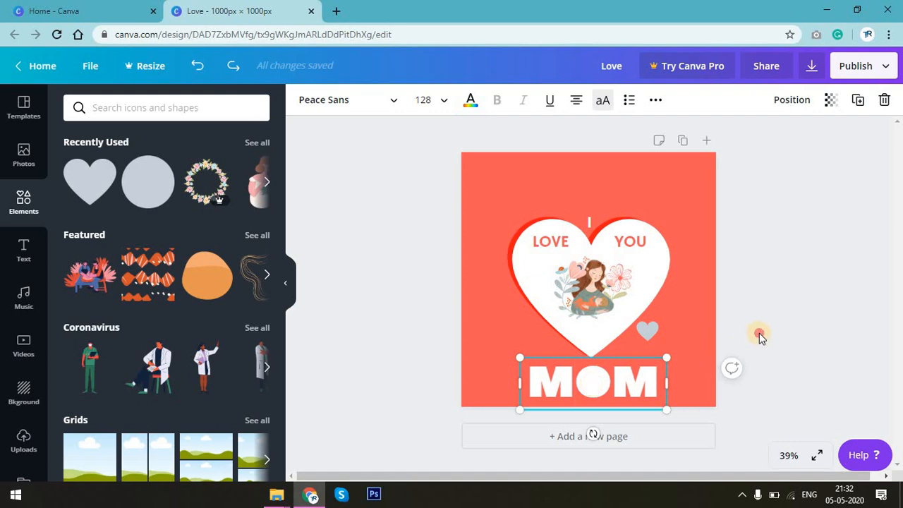
Recolour the small grey heart with the coral document colour
left_click(643, 330)
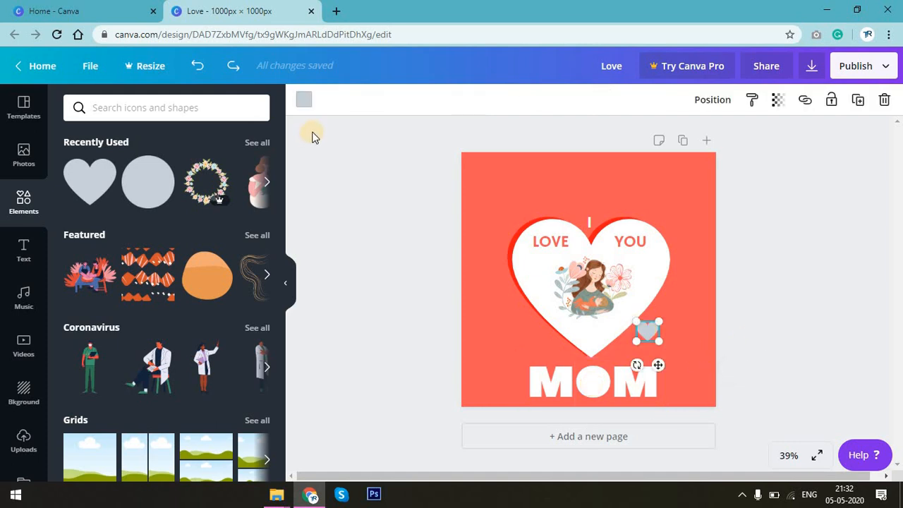
left_click(305, 102)
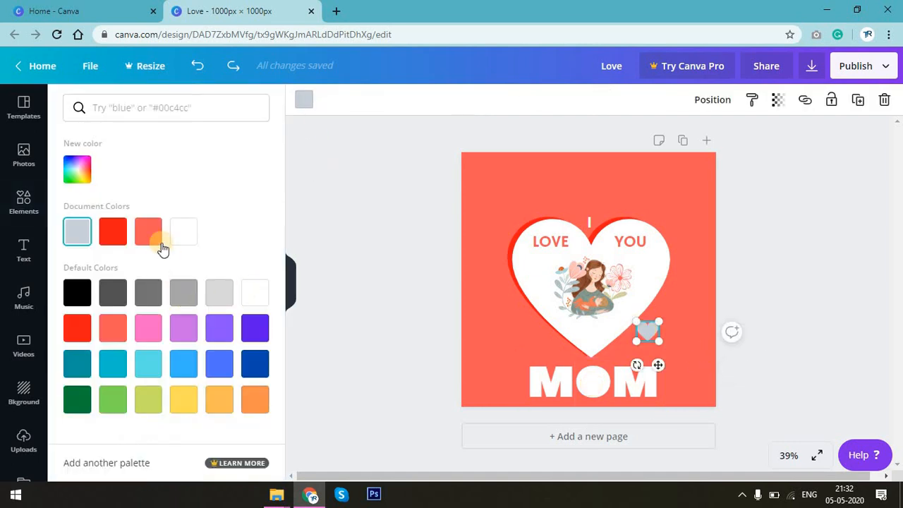
left_click(156, 235)
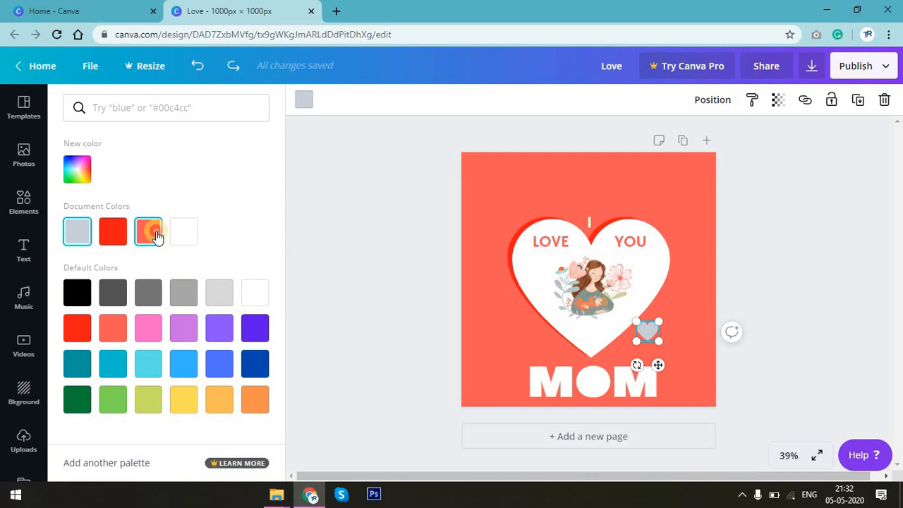
right_click(656, 329)
left_click(829, 274)
left_click(650, 325)
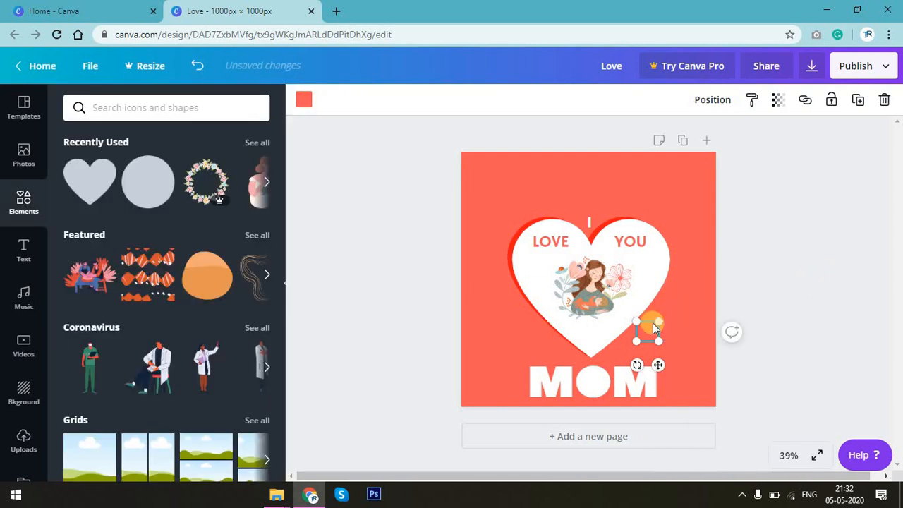
Try to position the coral heart on the "MOM" text and send the text behind it, and undo these edits
left_click_drag(639, 349, 622, 385)
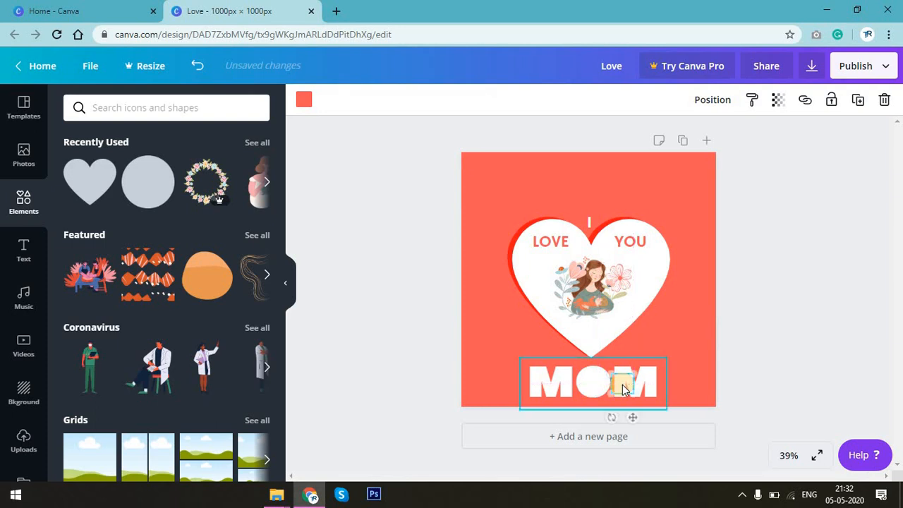
right_click(622, 387)
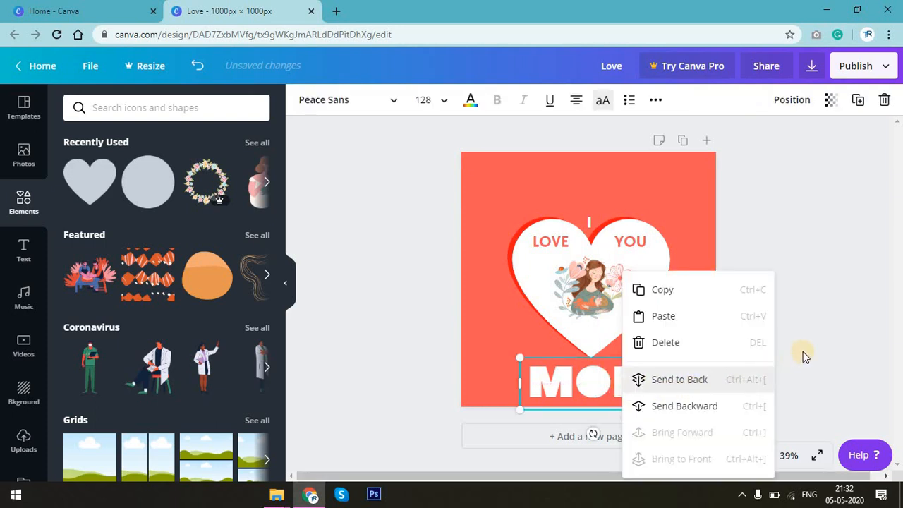
left_click(652, 379)
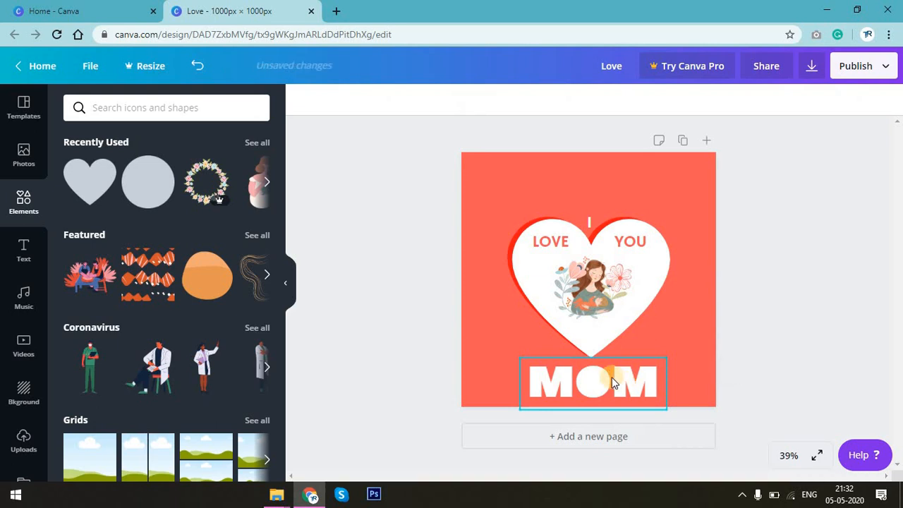
left_click(659, 342)
key("ctrl+z")
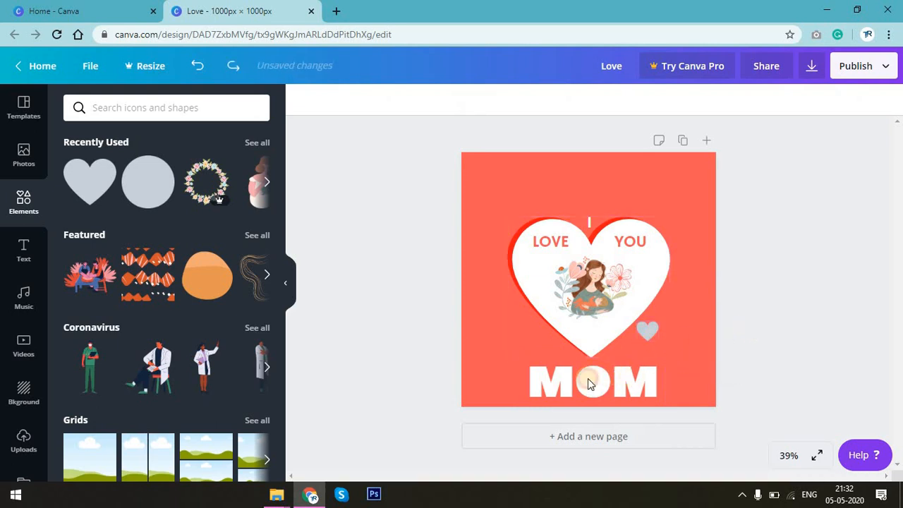
Select the "MOM" text together with the white circle inside its "O" and group them
left_click(589, 389)
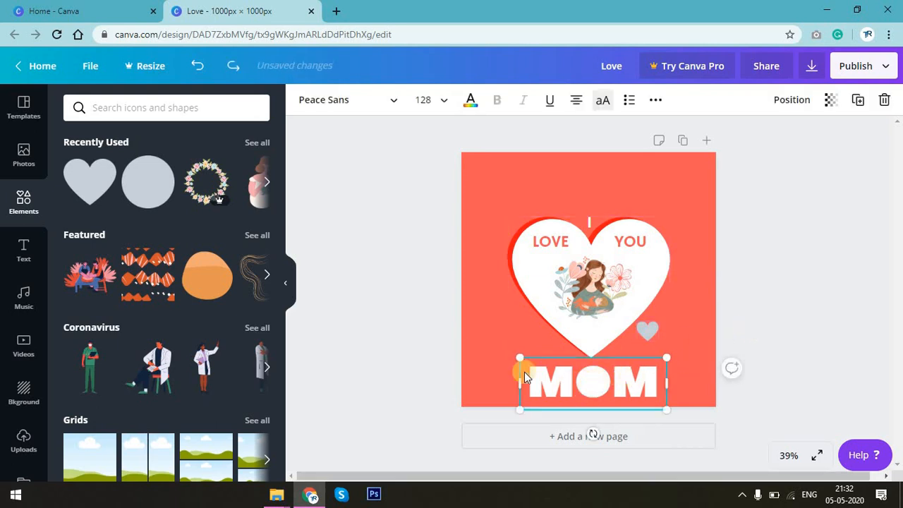
double_click(572, 392)
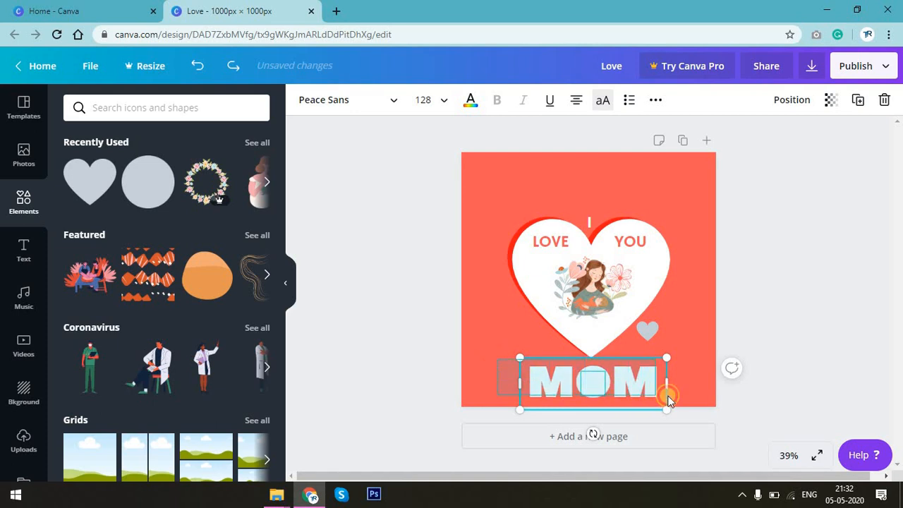
left_click_drag(497, 359, 668, 395)
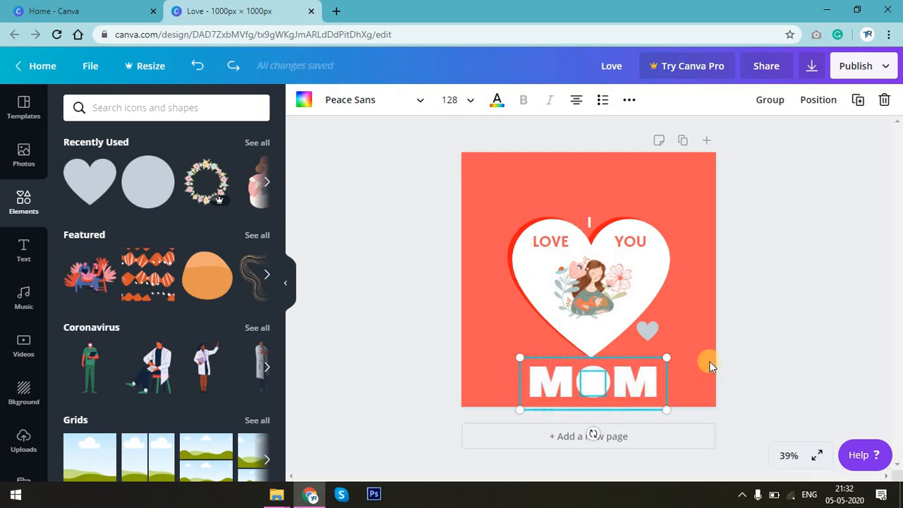
key("ctrl+g")
left_click(592, 381)
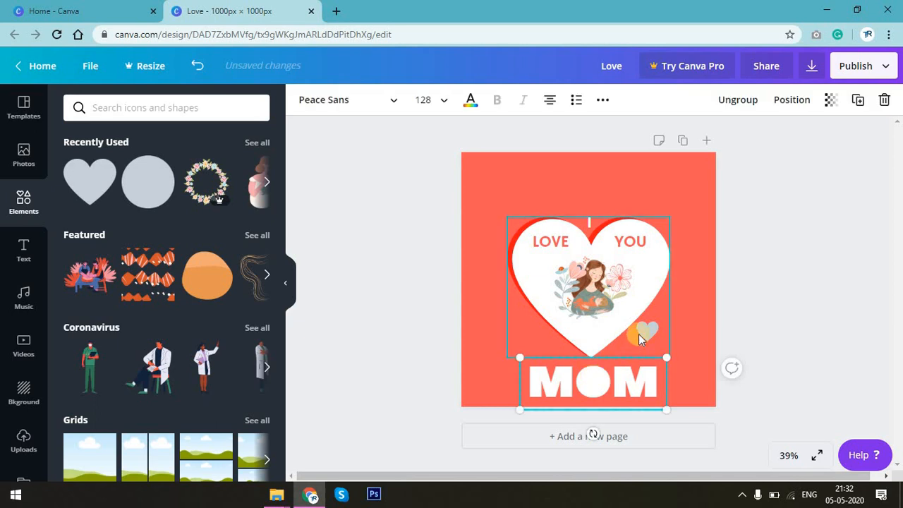
Try to place the small grey heart over the white circle in the "O" of "MOM", and undo the placement
left_click_drag(645, 330, 597, 383)
left_click(597, 383)
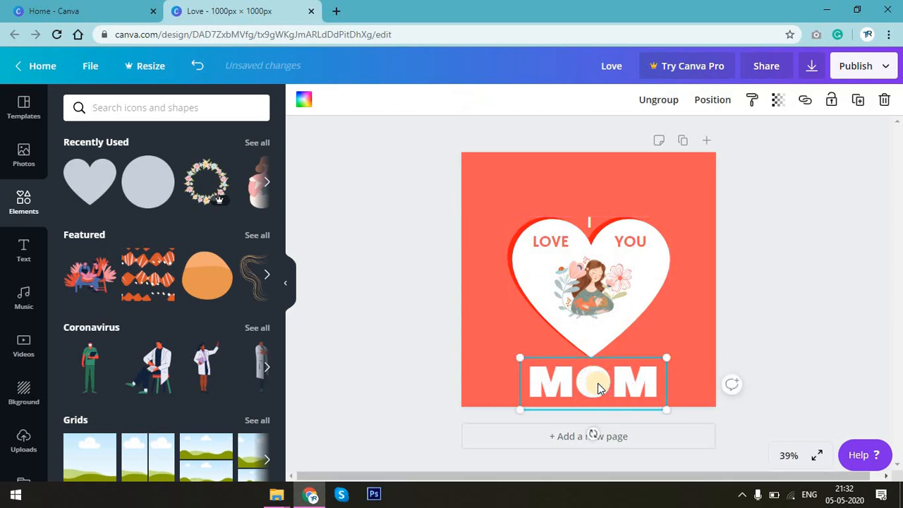
right_click(597, 383)
left_click(807, 374)
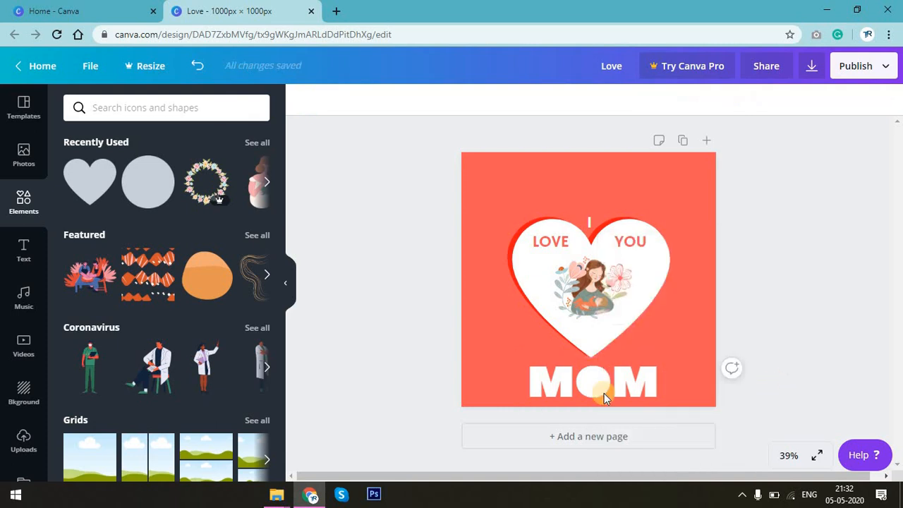
left_click(588, 383)
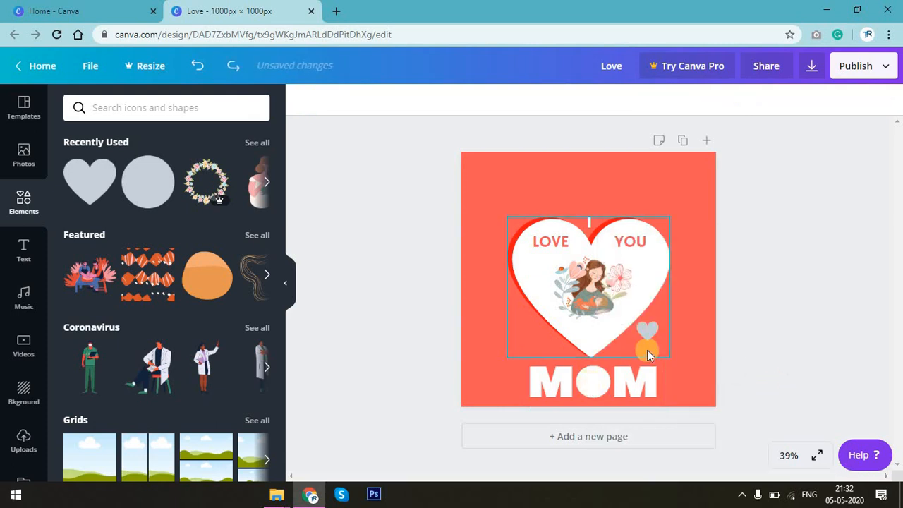
Recolour the small grey heart with the coral document colour and centre it on the white circle in "MOM"
left_click(656, 340)
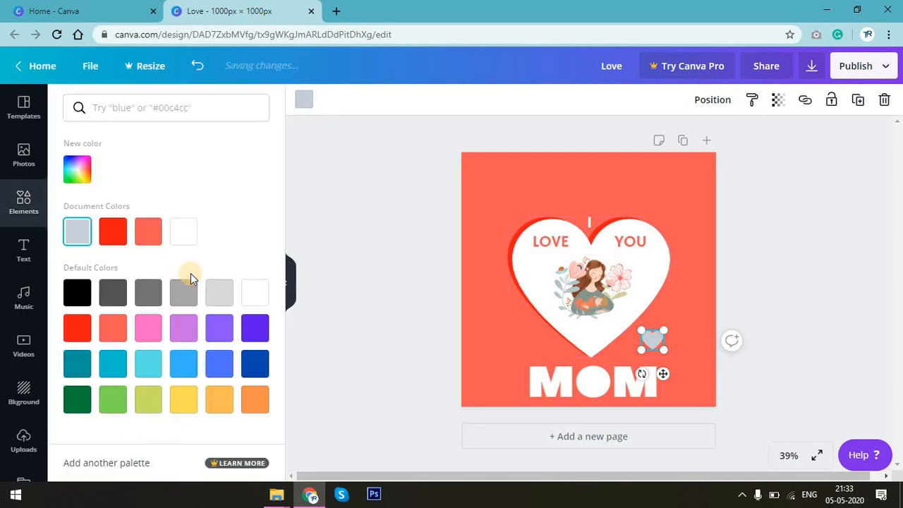
left_click(160, 230)
left_click(653, 337)
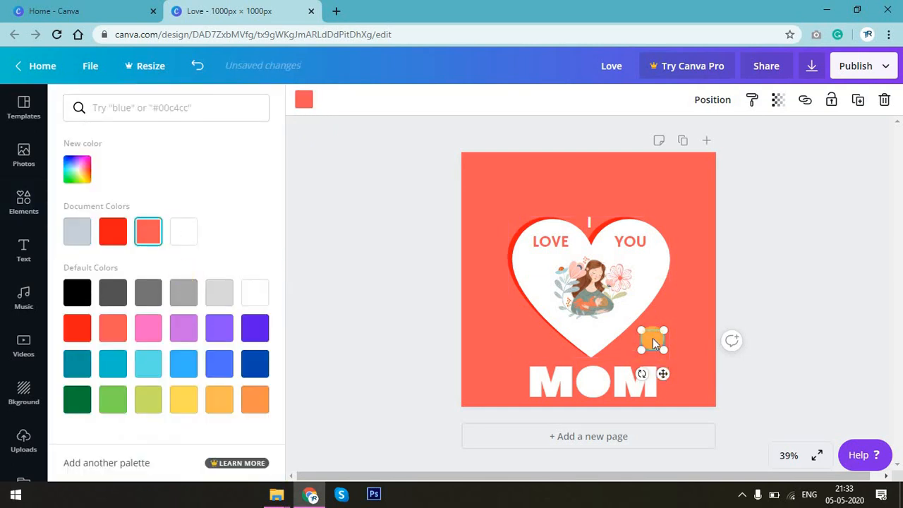
left_click_drag(589, 381, 593, 381)
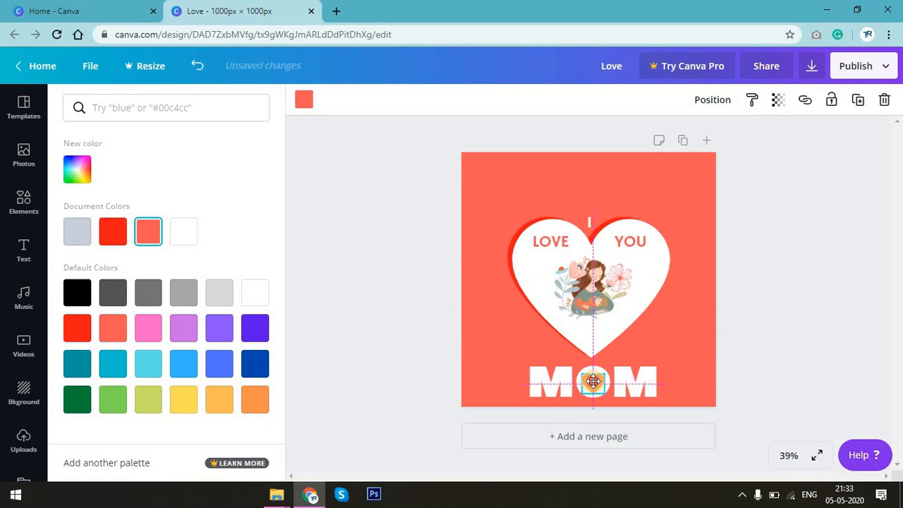
left_click(746, 326)
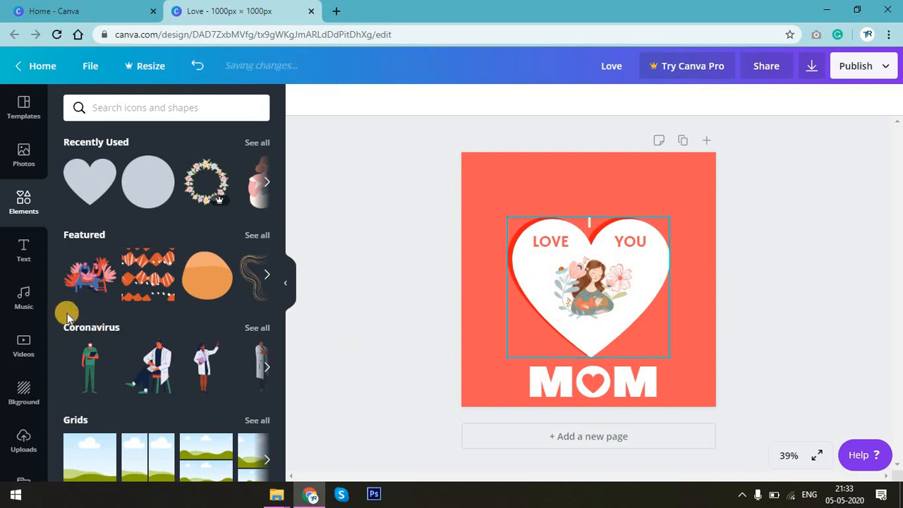
Add the "Fab at Fifty!" text layout to the design and delete its small lines above and below the script heading
left_click(24, 252)
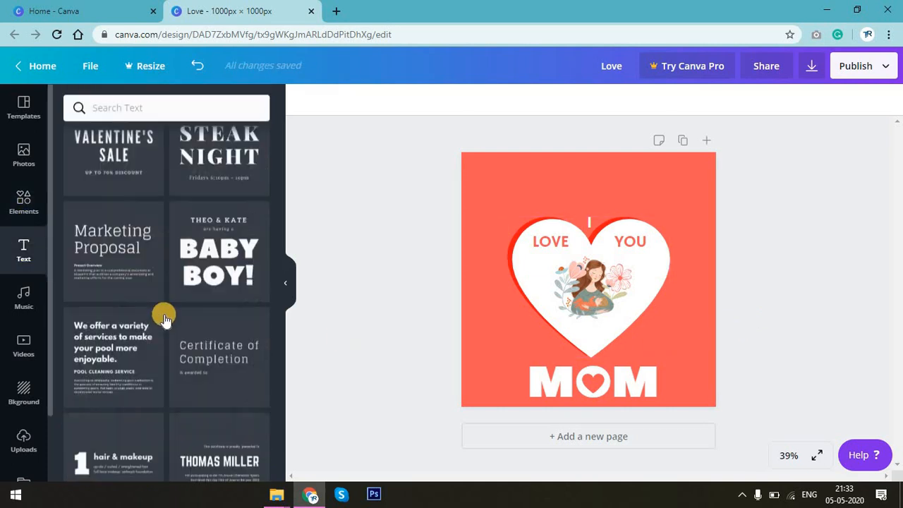
scroll(208, 325, "up", 10)
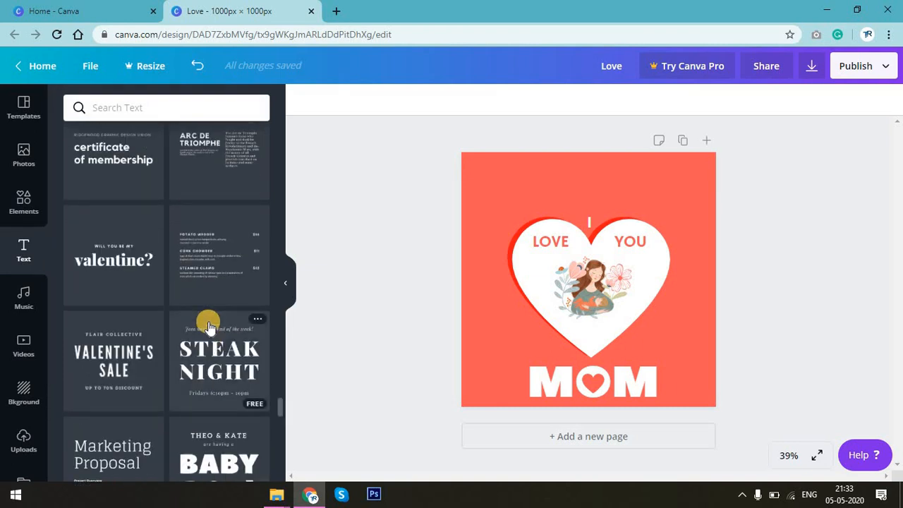
scroll(209, 326, "up", 3)
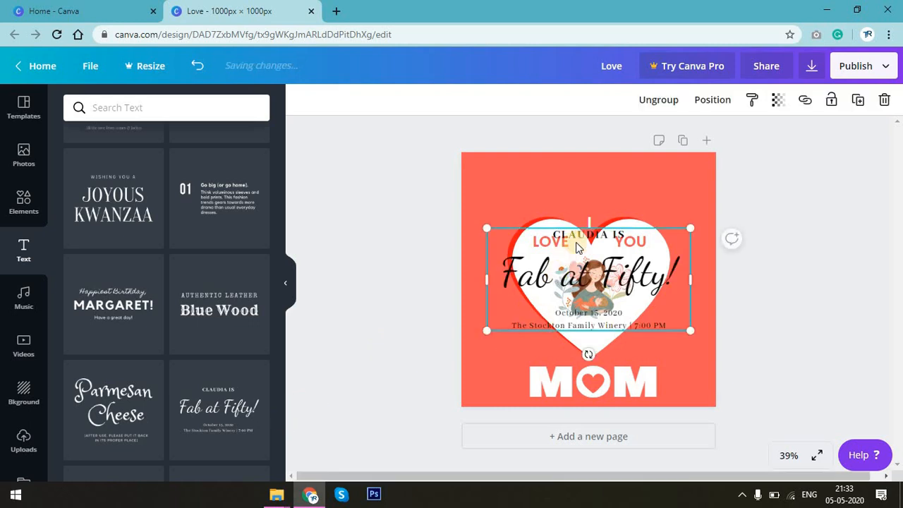
left_click(585, 242)
key("Delete")
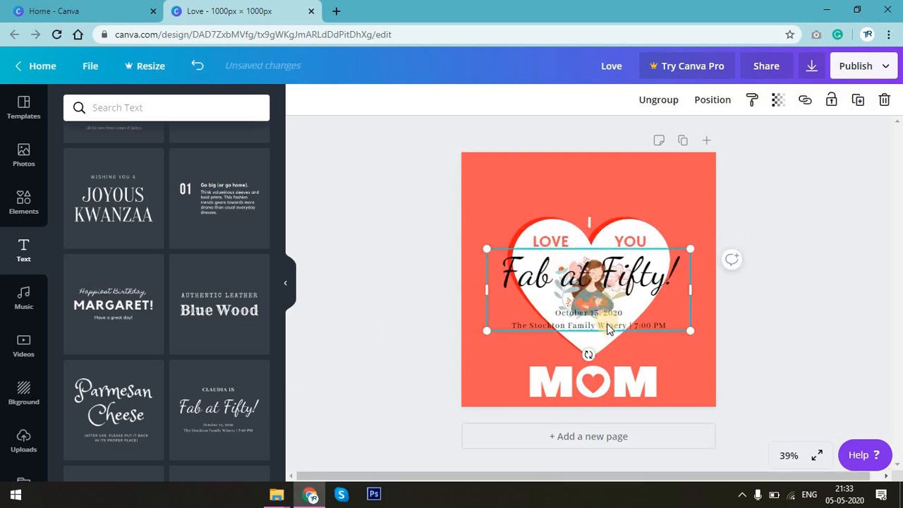
left_click(600, 319)
key("Delete")
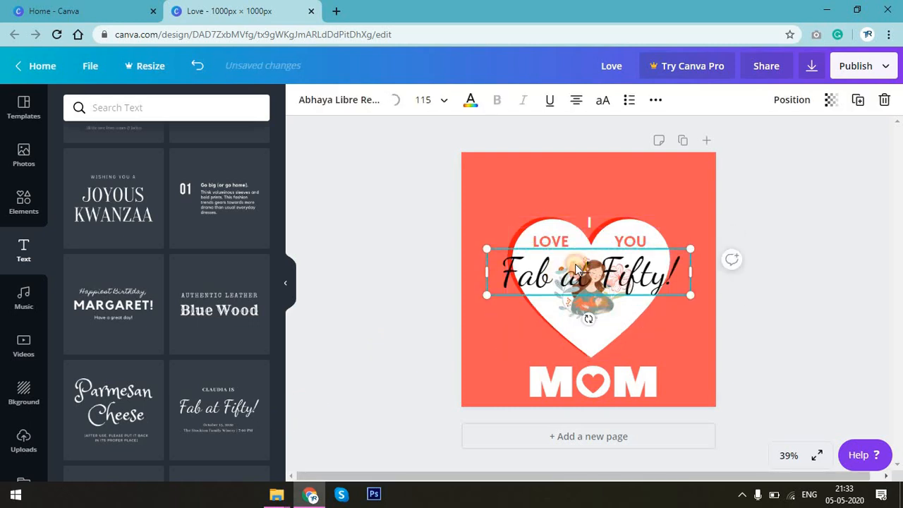
Replace the "Fab at Fifty!" script text with "Happy Mother's Day"
double_click(577, 282)
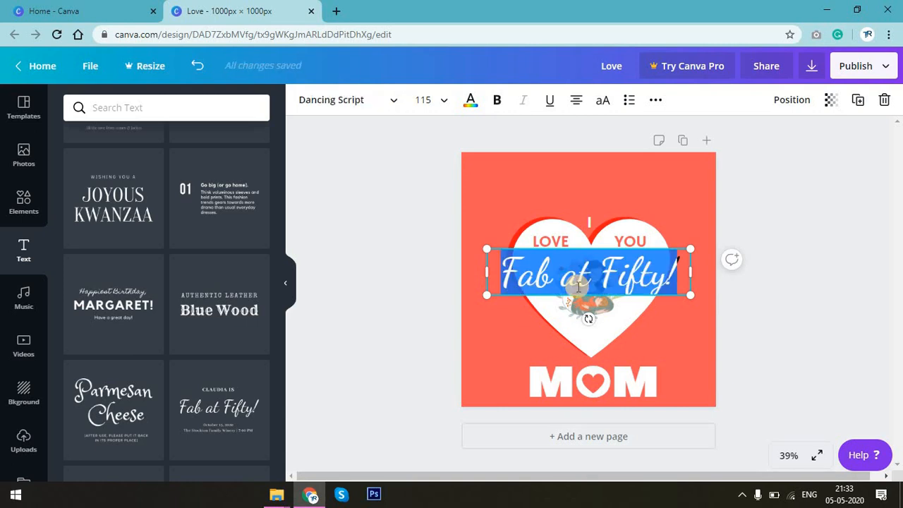
type("Happ")
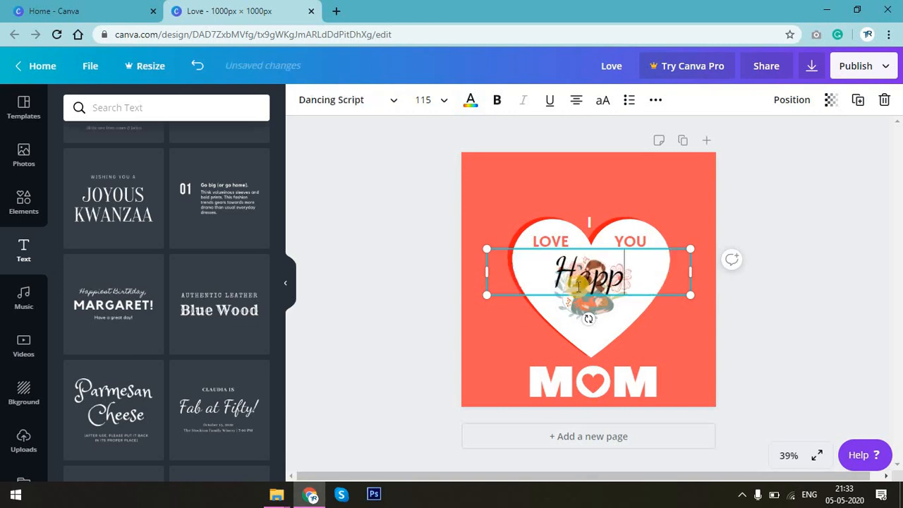
type("y Mother")
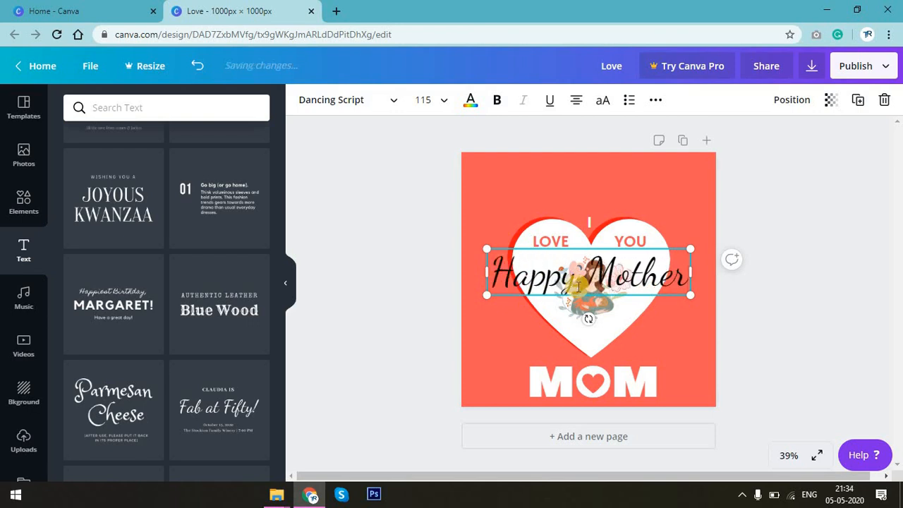
type("'s")
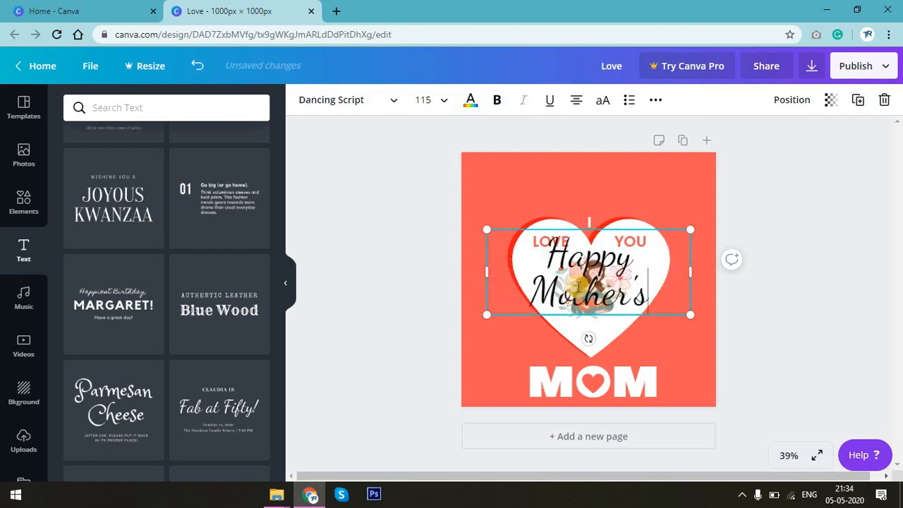
type(" Day")
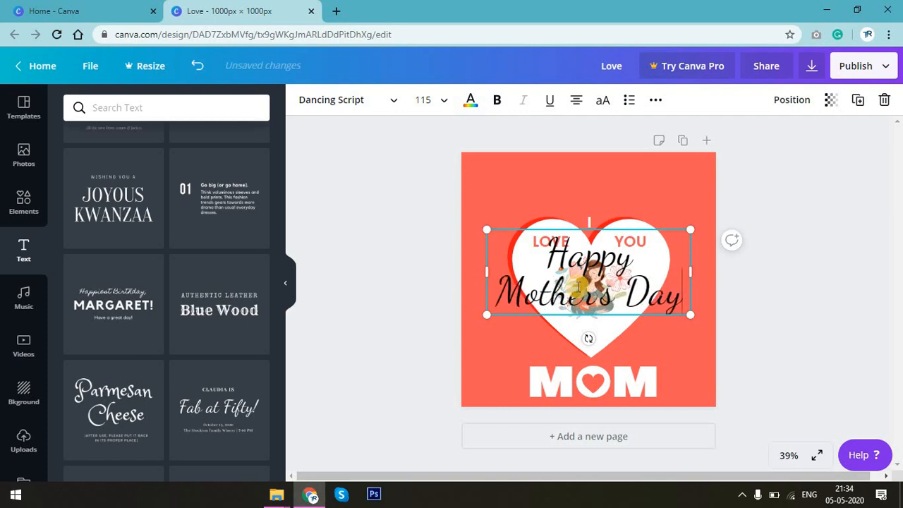
Colour the "Happy Mother's Day" text white and widen its text box so it fits on one line
key("ctrl+a")
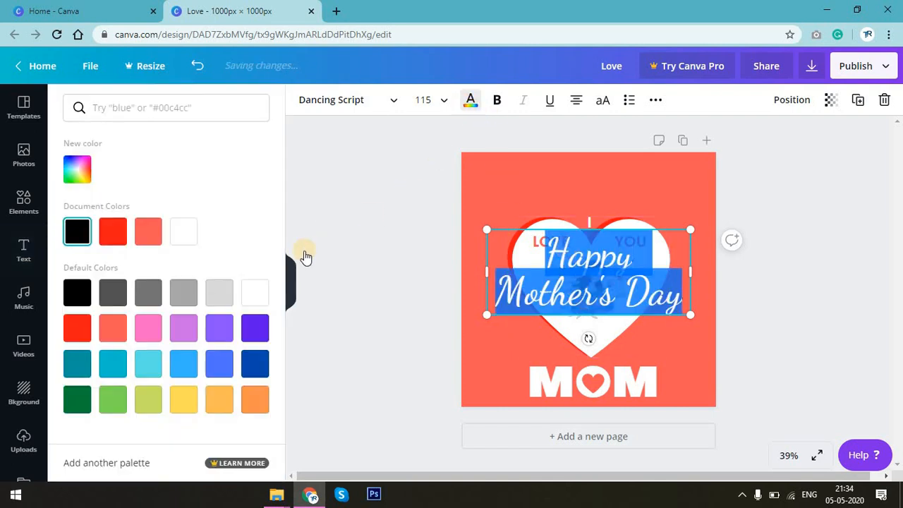
left_click_drag(689, 272, 784, 270)
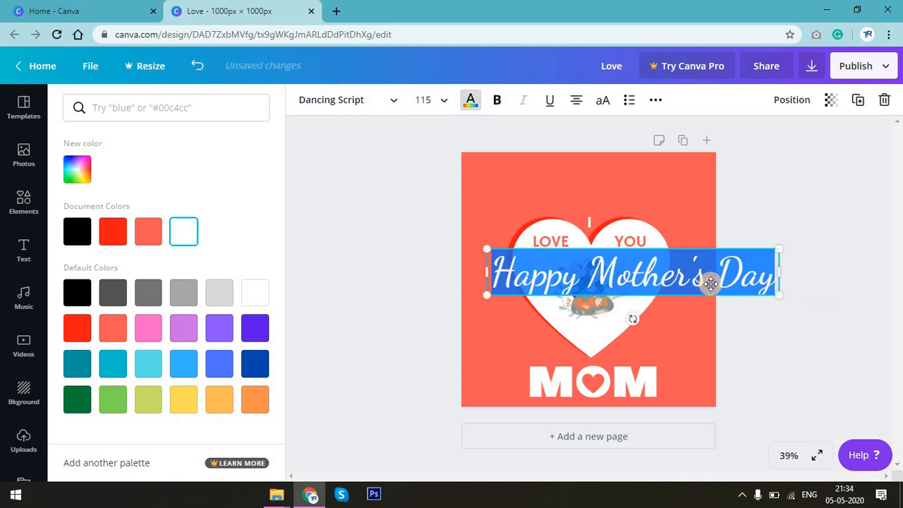
left_click(652, 188)
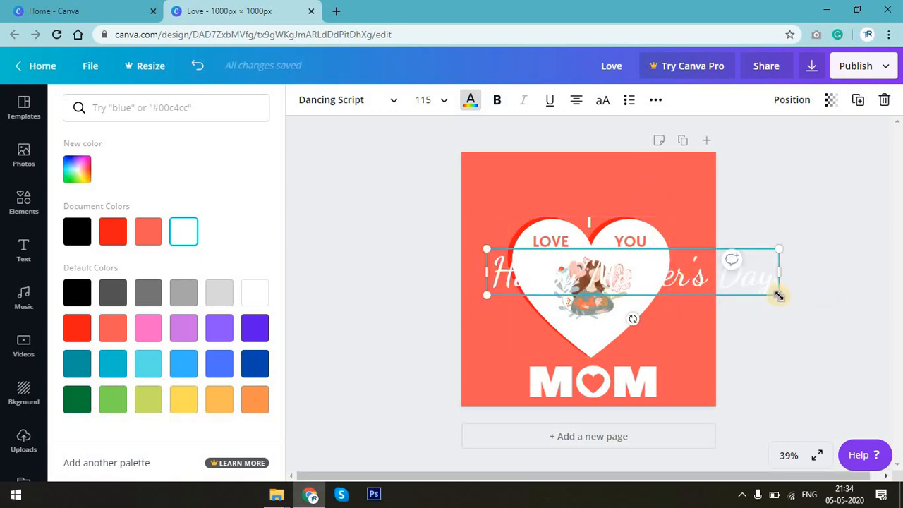
Scale the "Happy Mother's Day" text down to size 84.1 and centre it horizontally on the canvas above the large heart
left_click_drag(691, 266, 667, 281)
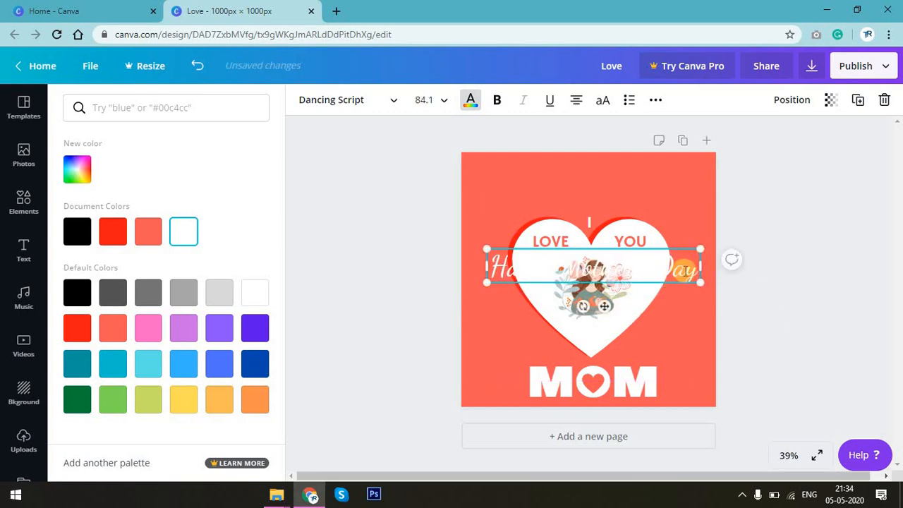
left_click_drag(603, 251, 602, 221)
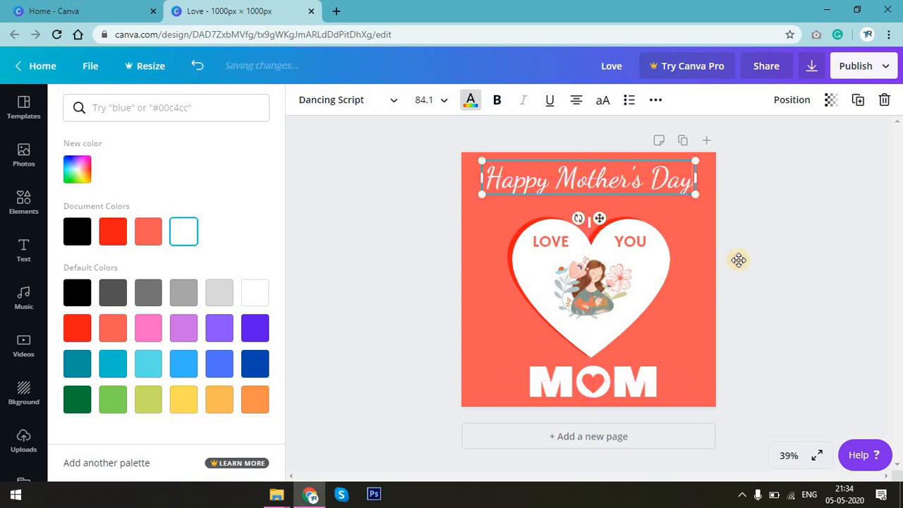
left_click(788, 262)
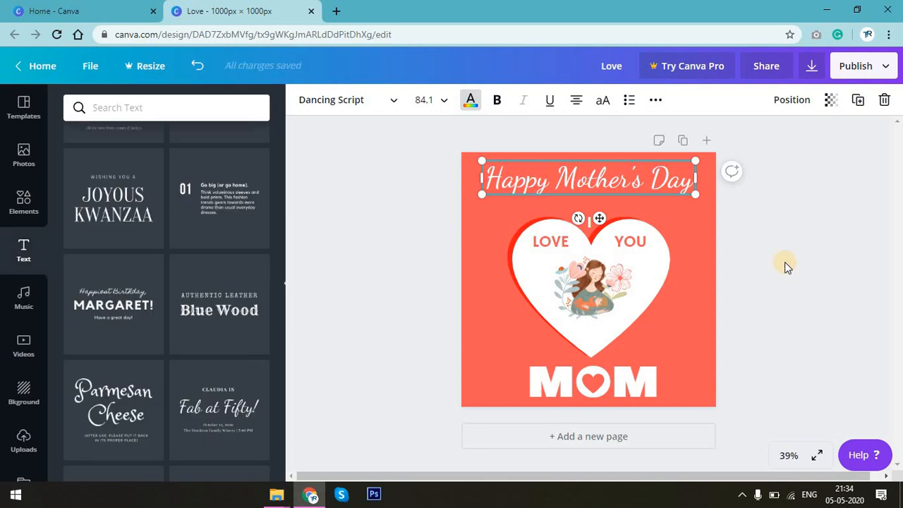
left_click(804, 253)
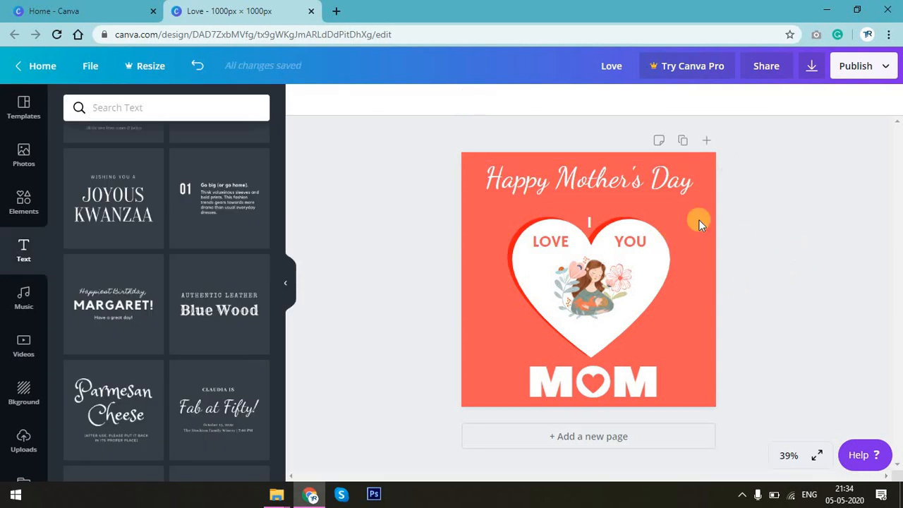
Nudge the "Happy Mother's Day" heading slightly down from the canvas's upper edge
left_click(665, 187)
key("Down")
key("Down")
key("Down")
key("Down")
key("Down")
key("Down")
key("Down")
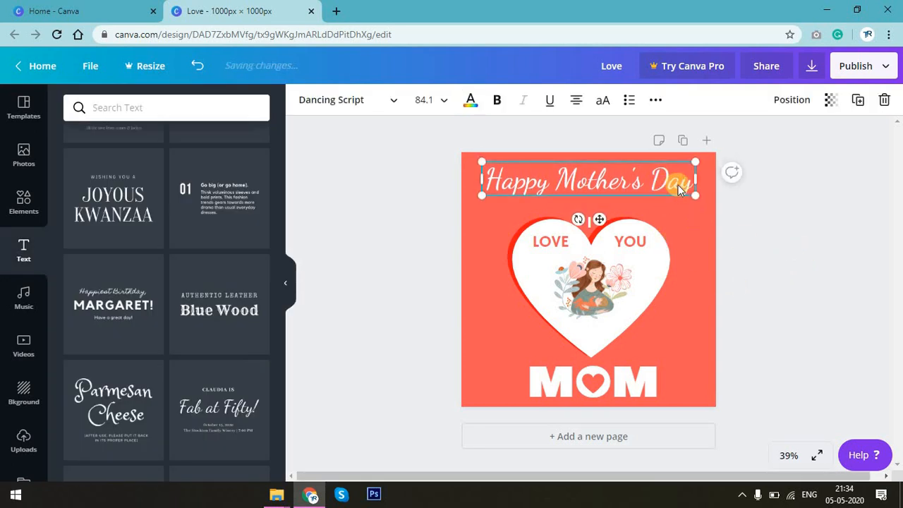
Select the "MOM" group together with its small coral heart and nudge them slightly up
left_click(776, 234)
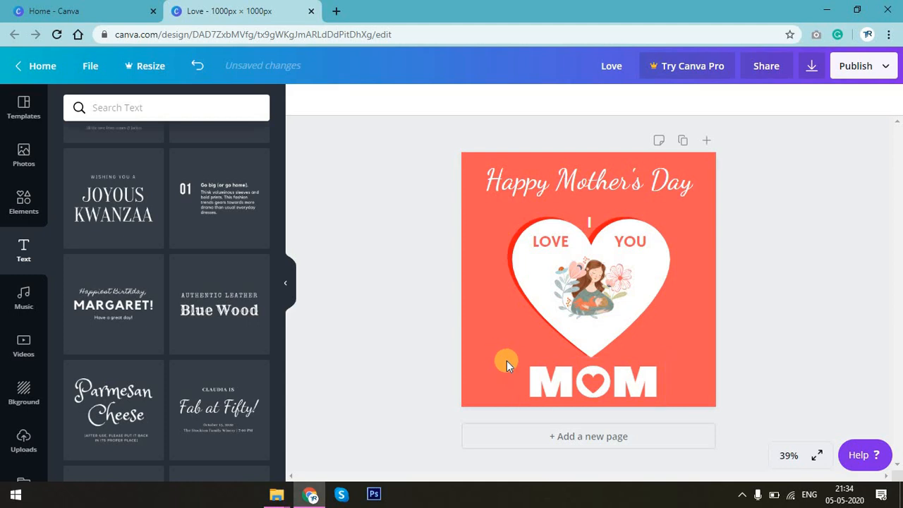
left_click_drag(690, 412, 690, 413)
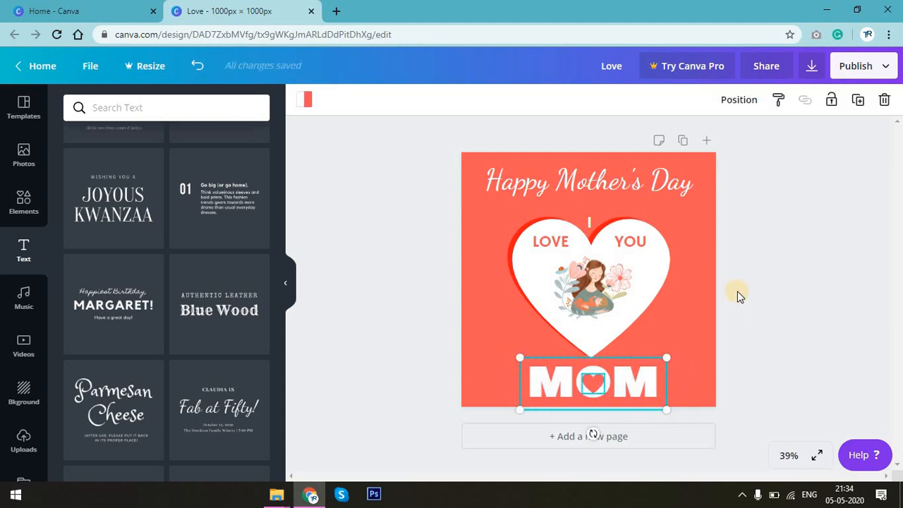
left_click(797, 314)
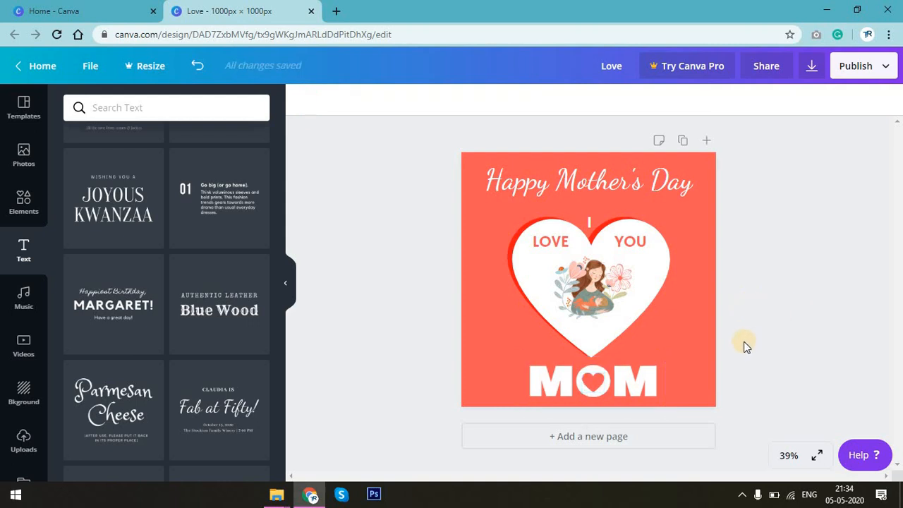
Add a second page, unlock its coral background and delete it to leave a blank white page
left_click(652, 435)
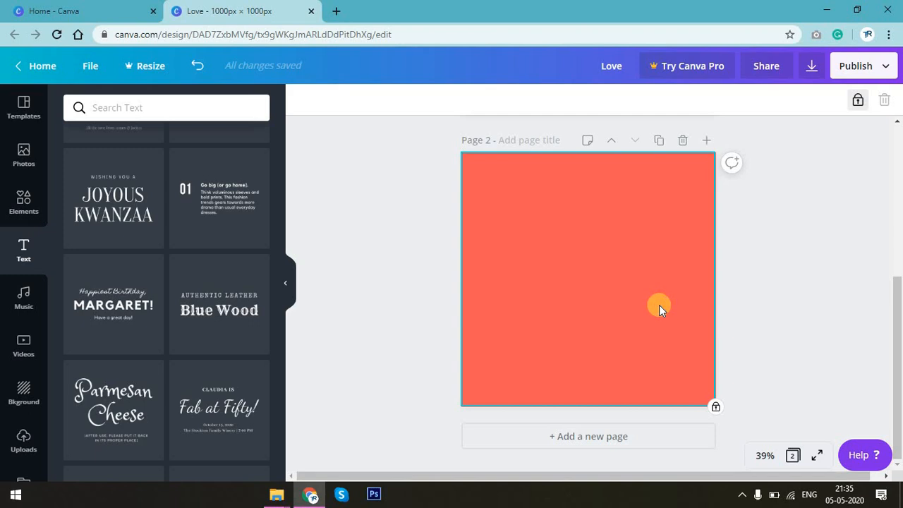
left_click(859, 100)
left_click(684, 252)
key("Delete")
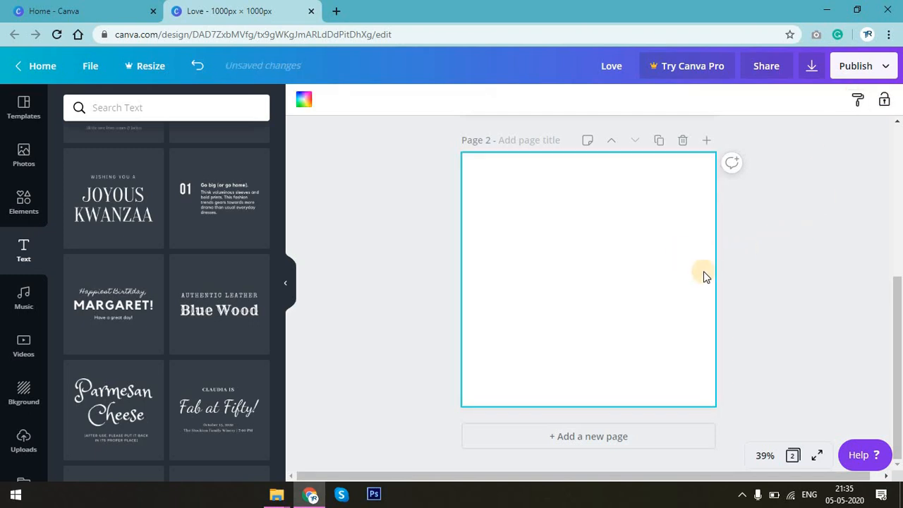
scroll(703, 270, "up", 3)
scroll(703, 271, "up", 2)
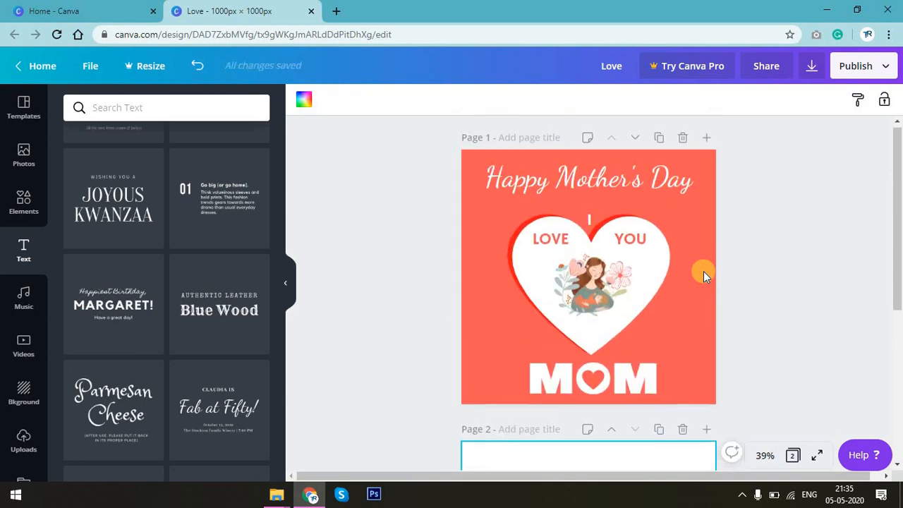
scroll(703, 271, "down", 4)
scroll(703, 270, "up", 4)
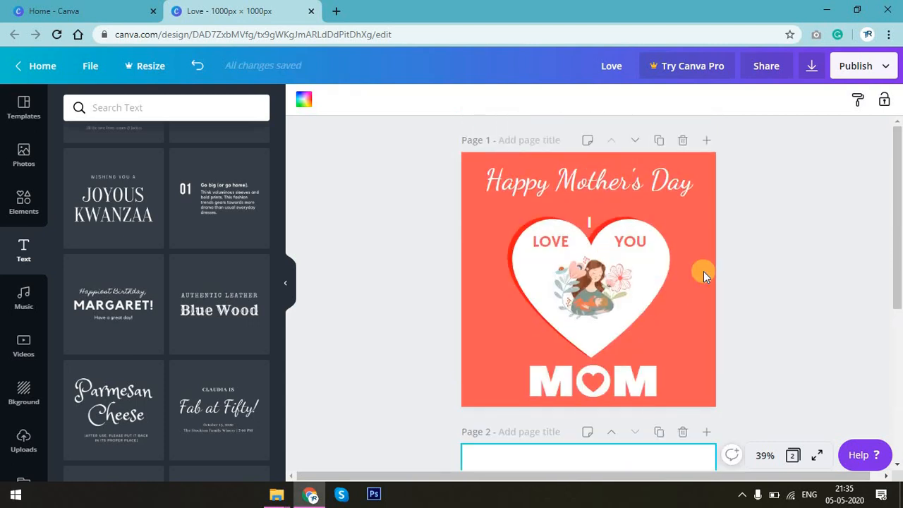
scroll(703, 271, "down", 4)
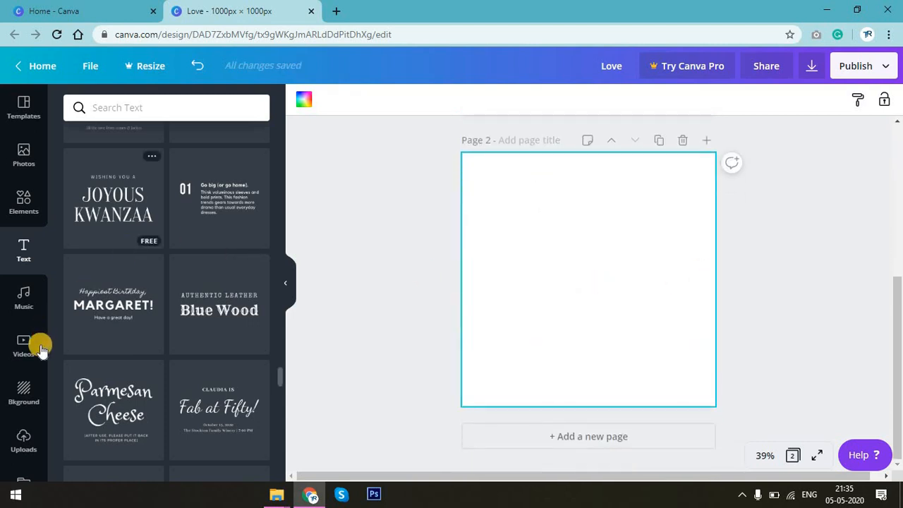
Fill the blank second page with the free background photo of pale pink roses on grey
left_click(21, 391)
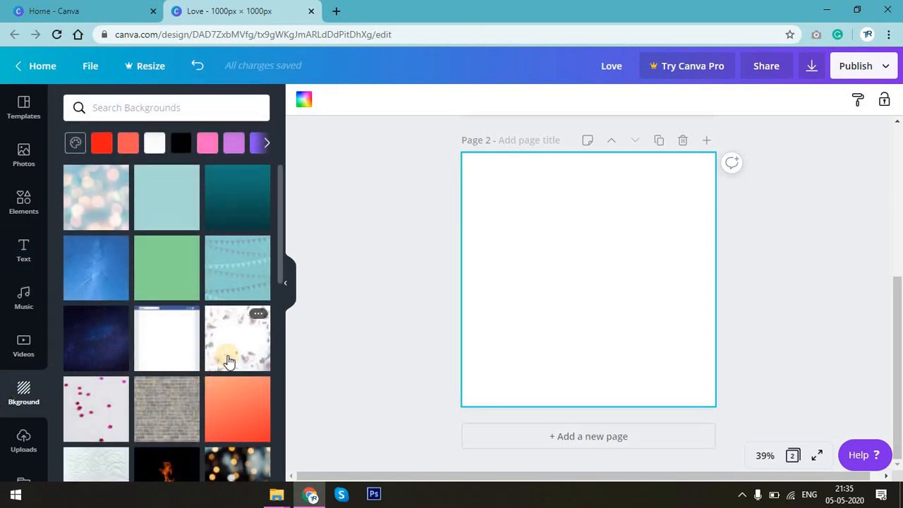
scroll(228, 361, "down", 10)
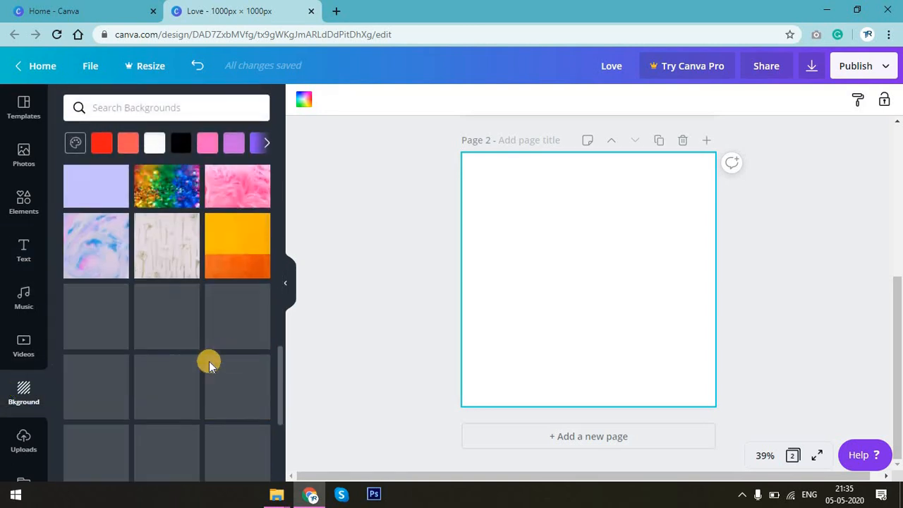
scroll(177, 368, "down", 2)
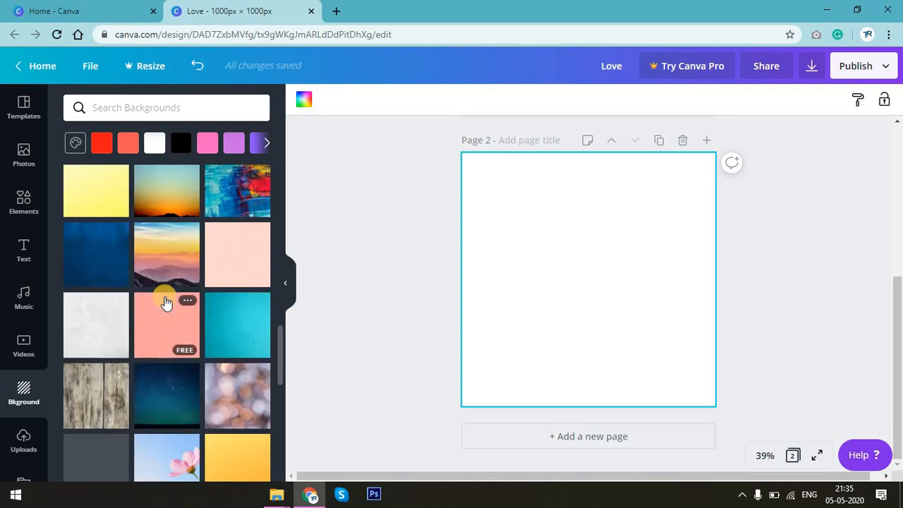
scroll(166, 302, "down", 4)
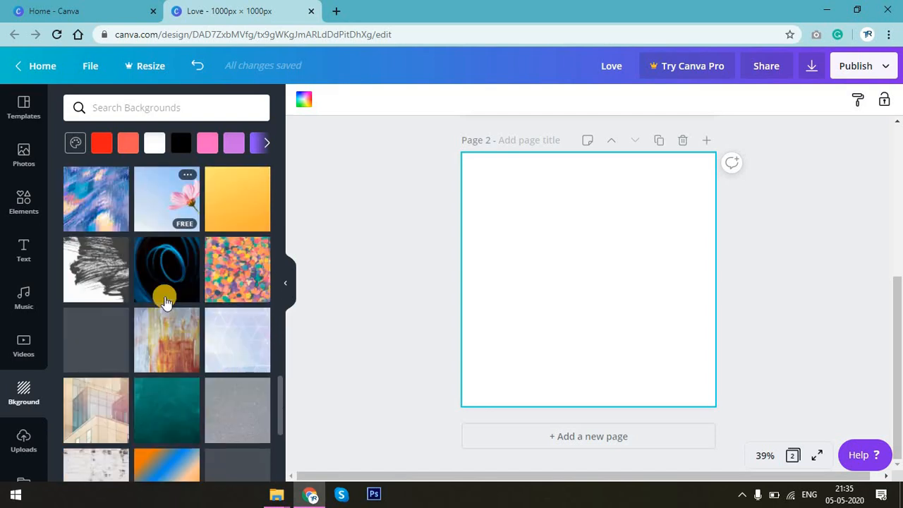
scroll(166, 302, "down", 5)
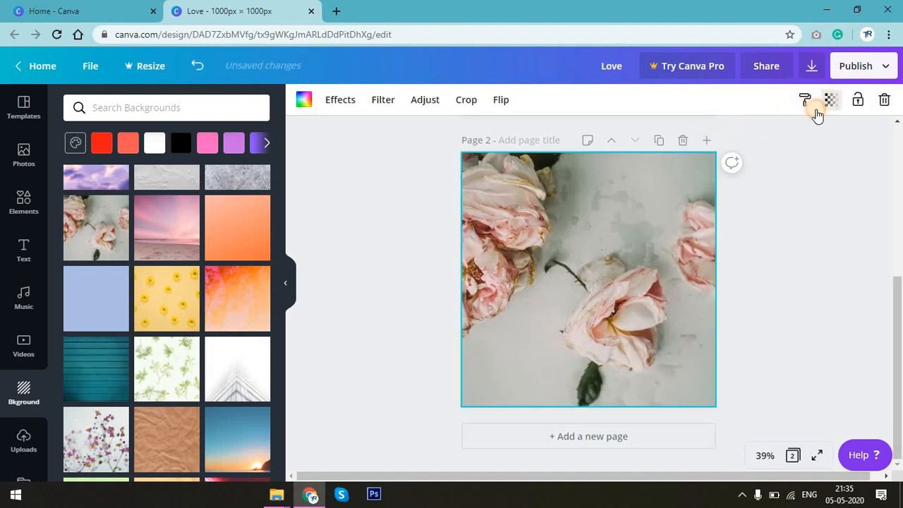
Fade the rose background by setting its transparency to 17
left_click(830, 99)
left_click(728, 135)
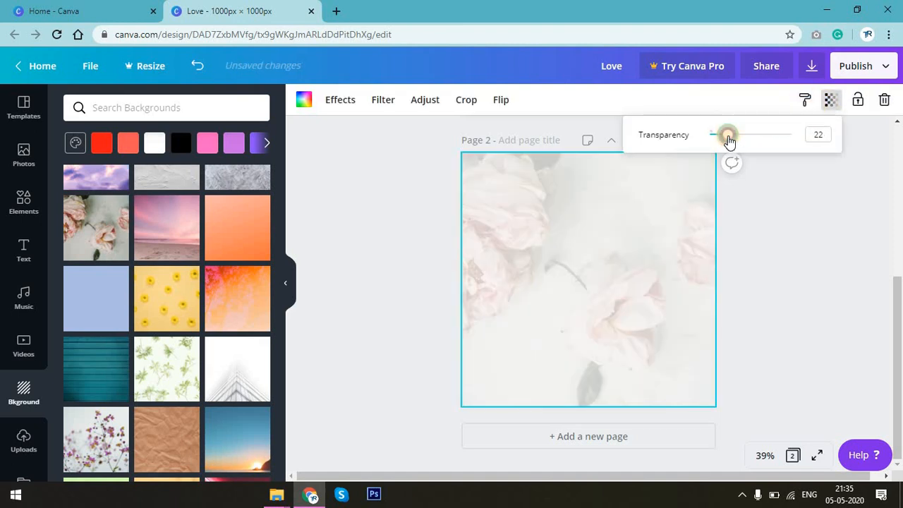
mouse_move(728, 141)
left_mouse_down()
mouse_move(722, 139)
mouse_move(729, 141)
left_mouse_up()
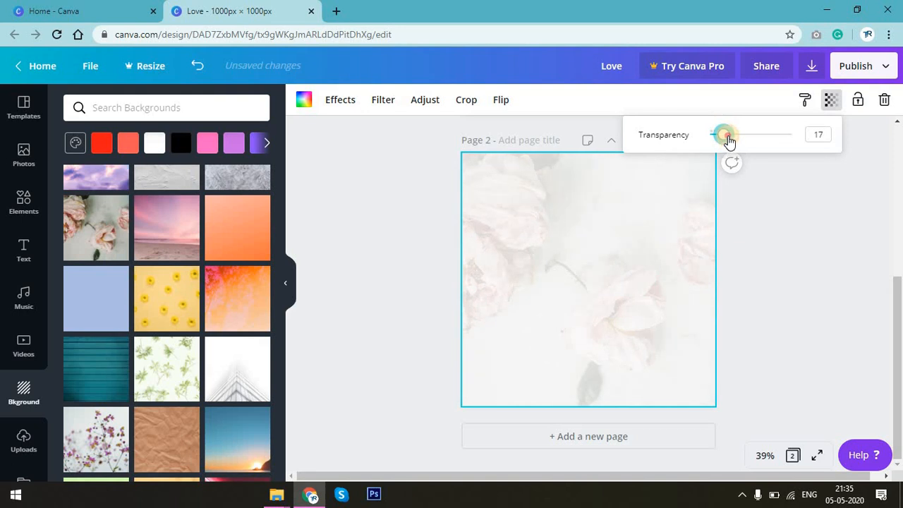
left_click(773, 238)
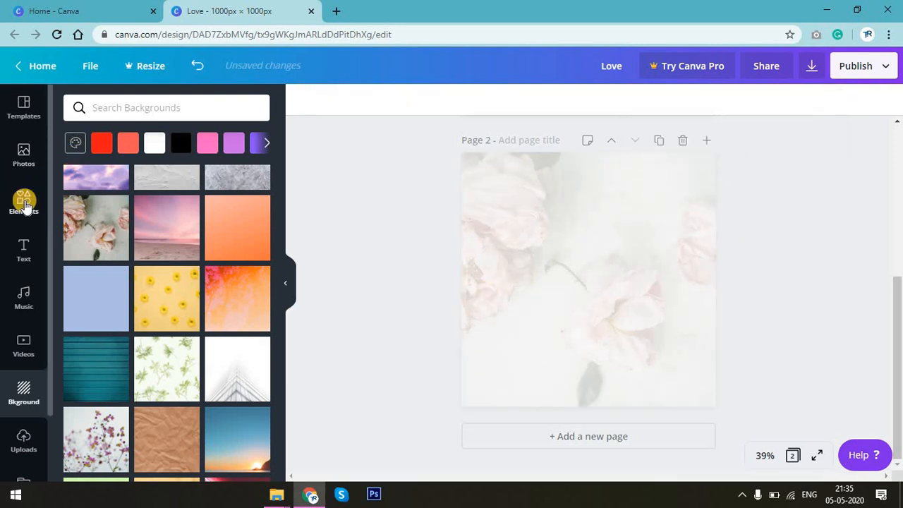
Add a circle shape to page 2, shrink it to about 431 × 431 and centre it horizontally near the page's upper edge
left_click(24, 203)
left_click_drag(145, 184, 632, 215)
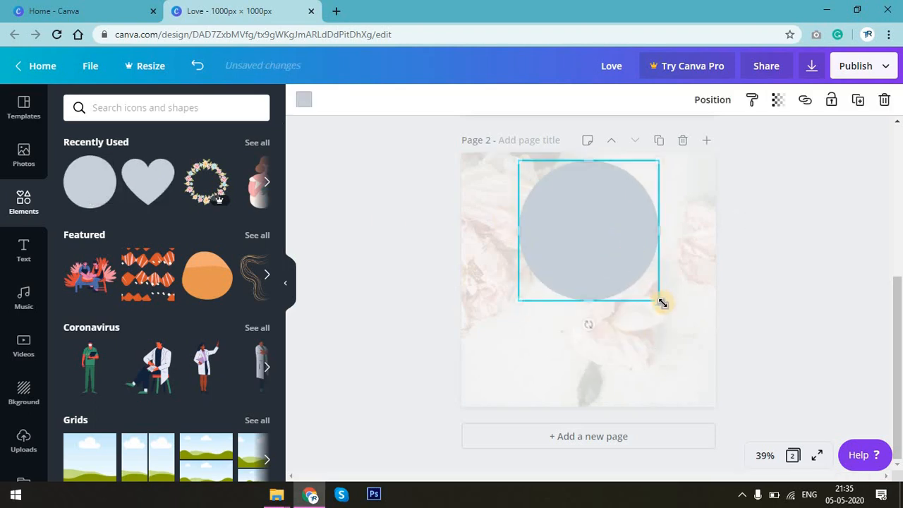
left_click_drag(663, 303, 634, 270)
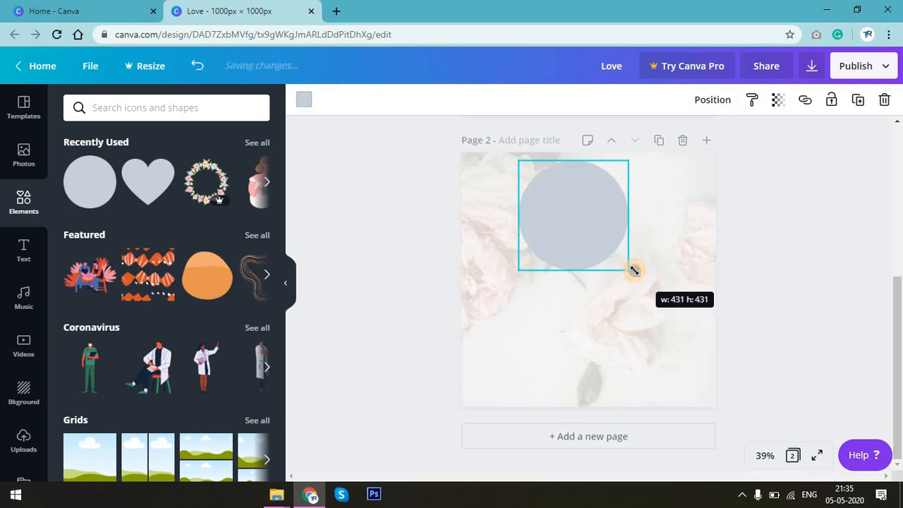
left_click_drag(570, 217, 587, 219)
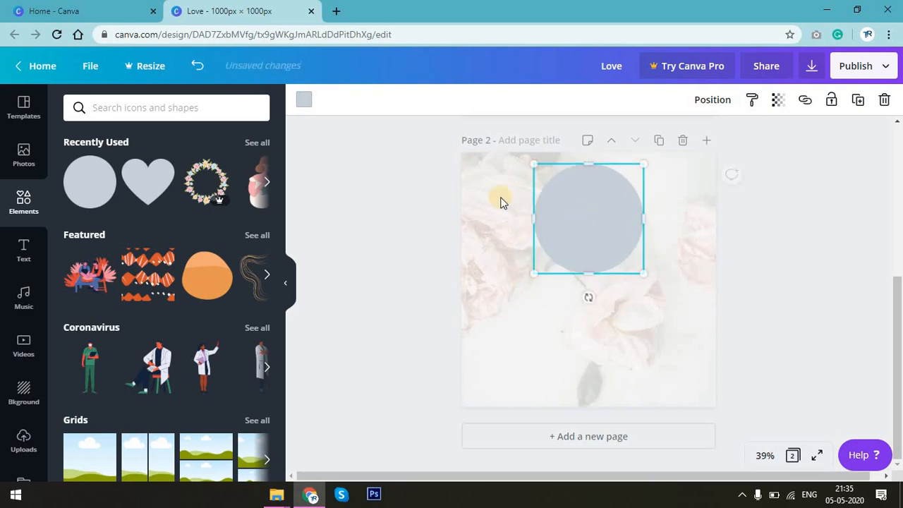
Recolour the circle with the coral document colour
left_click(304, 99)
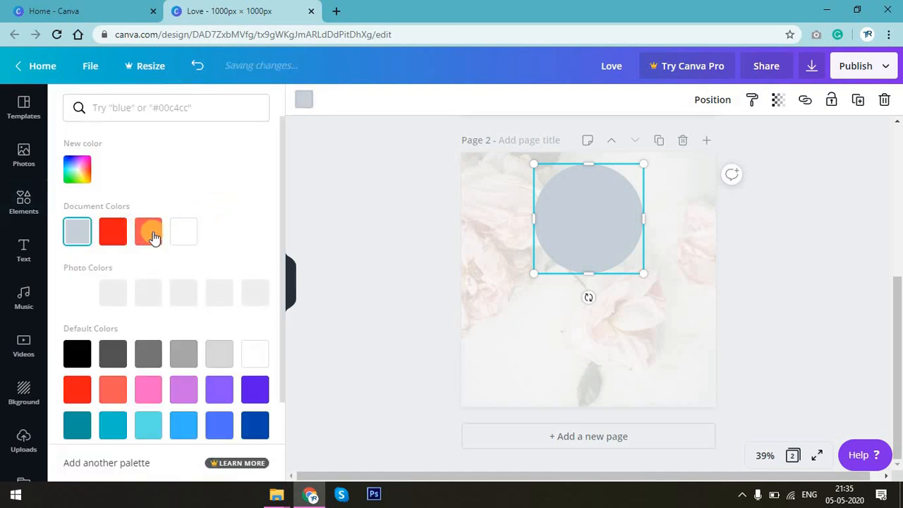
left_click(149, 234)
left_click(769, 240)
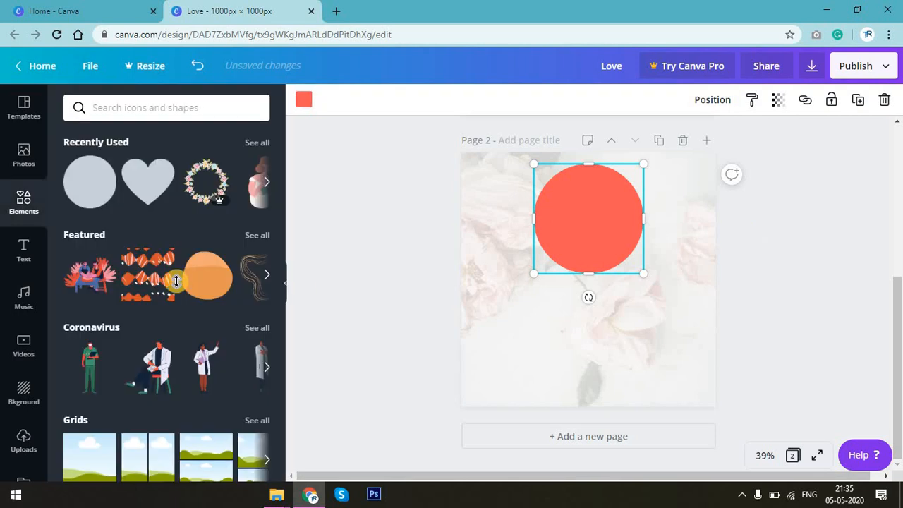
Add the recently used floral wreath and enlarge and position it so its flowers frame the coral circle's edge
left_click(204, 172)
left_click_drag(595, 238, 596, 184)
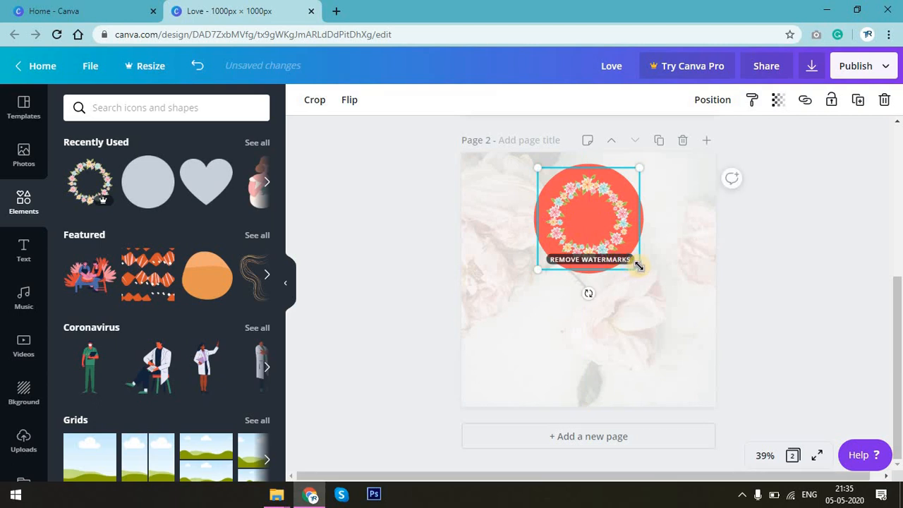
left_click_drag(638, 265, 691, 307)
left_click_drag(633, 202, 613, 187)
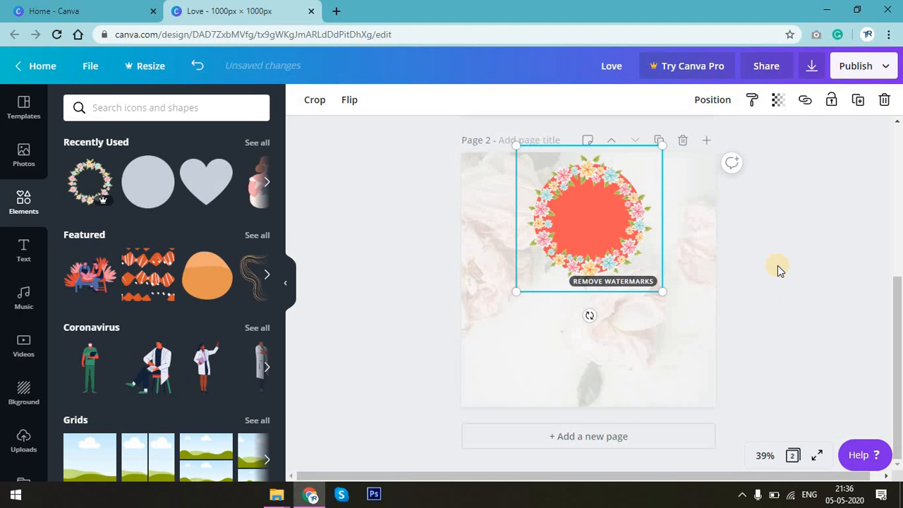
left_click(820, 246)
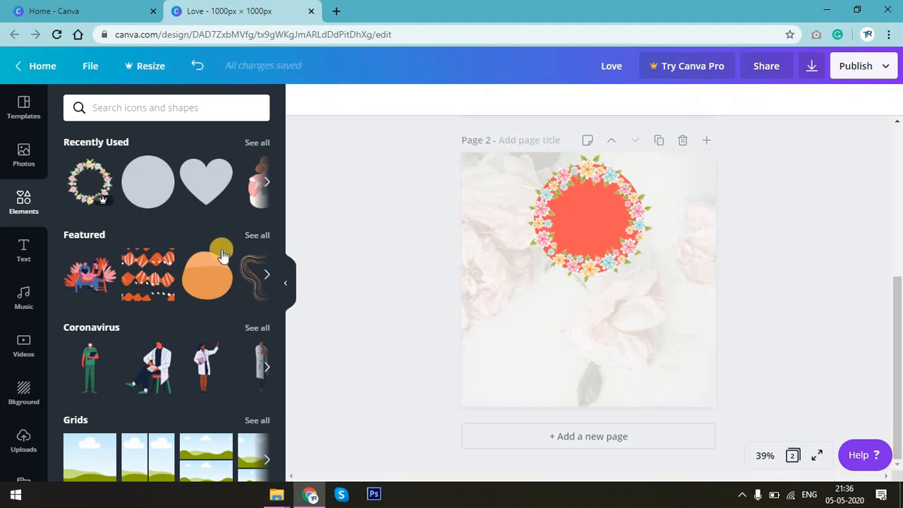
Search the elements for "mother", add the seated mother holding a baby, and scale and centre her inside the coral circle
left_click(21, 438)
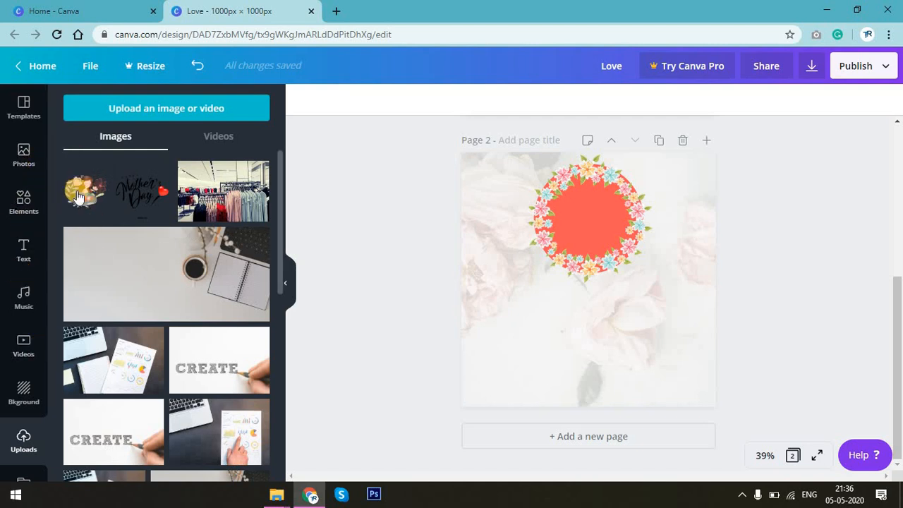
left_click(22, 199)
left_click(155, 107)
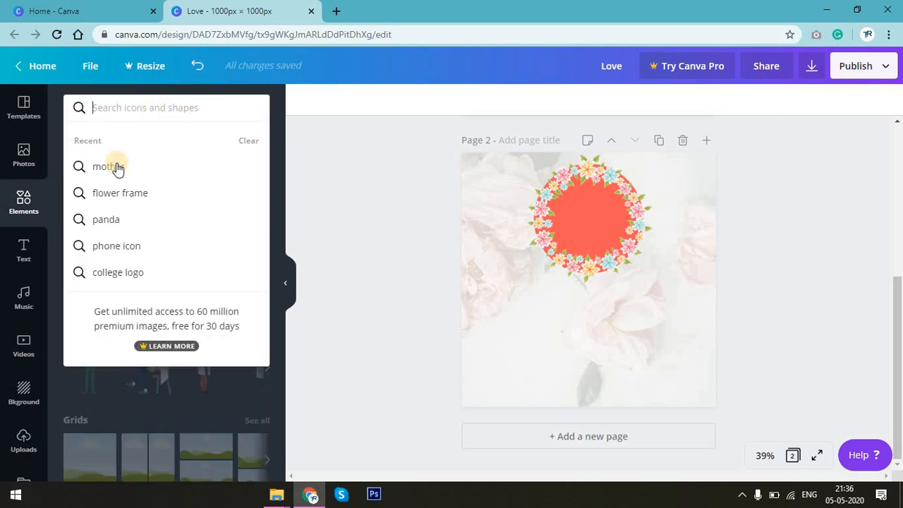
left_click(116, 165)
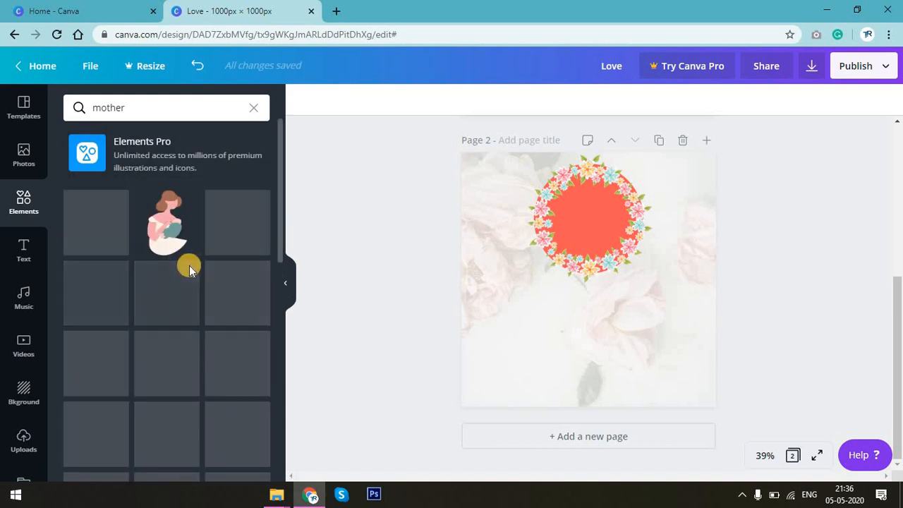
left_click(157, 243)
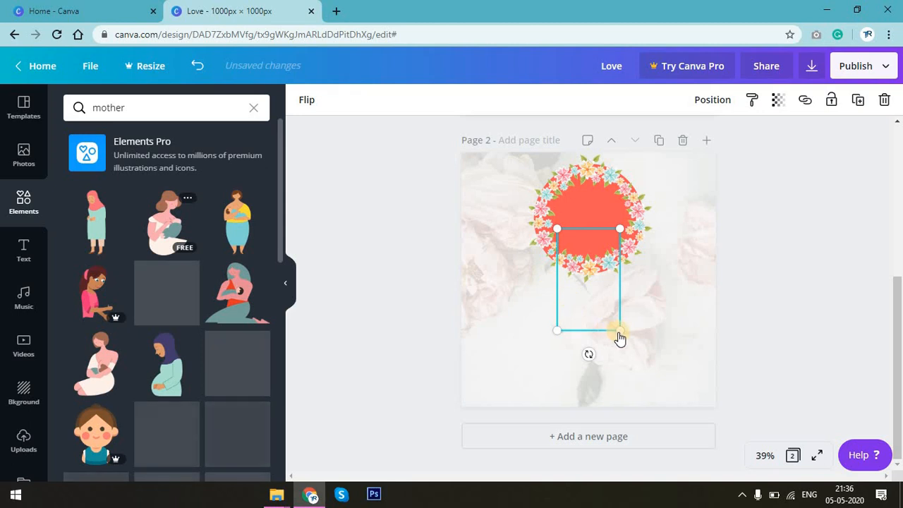
left_click_drag(610, 305, 605, 270)
key("Up")
key("Up")
key("Up")
key("Up")
key("Up")
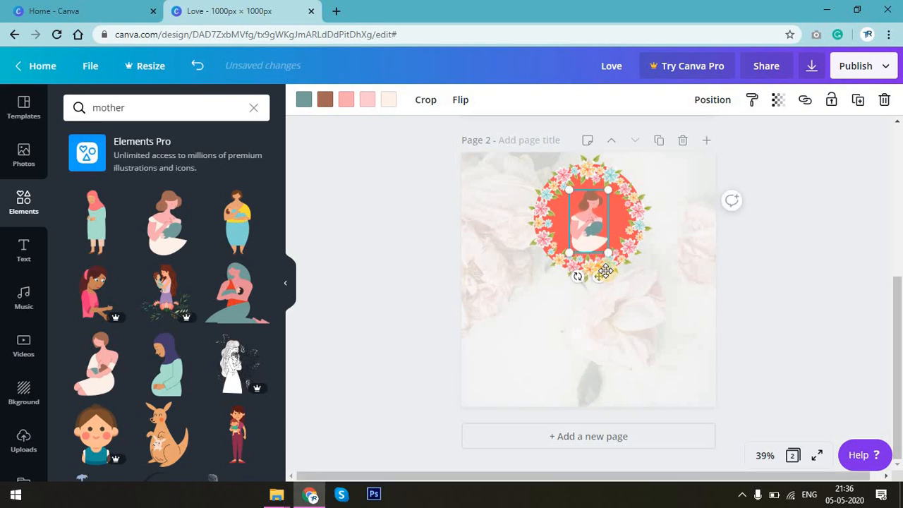
Lock the faded rose background on page 2
left_click(648, 319)
left_click(857, 103)
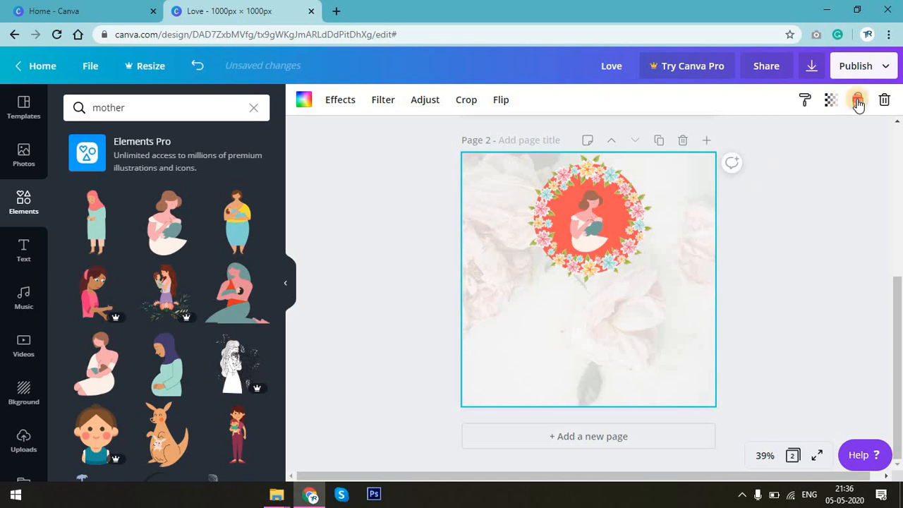
left_click(803, 284)
Select the coral circle, floral wreath and mother illustration together and group them
left_click(649, 307)
left_click_drag(649, 308, 506, 154)
key("ctrl+g")
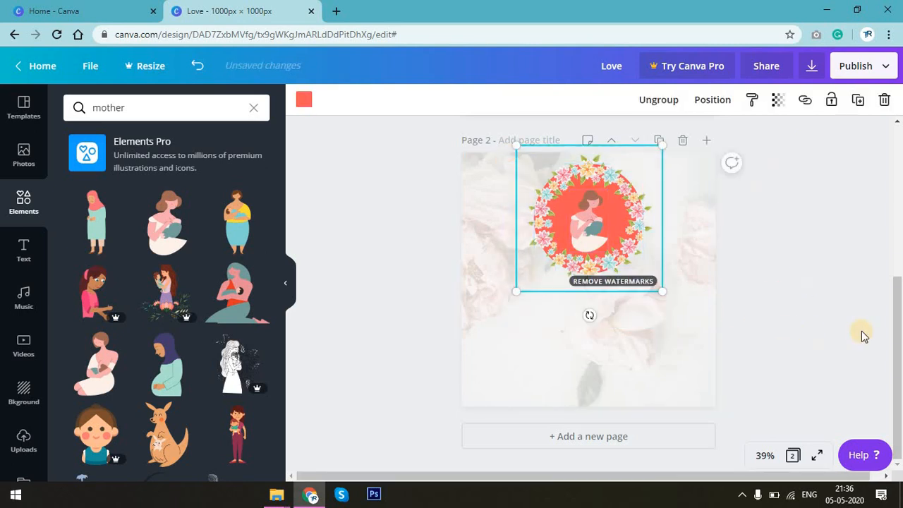
left_click(860, 332)
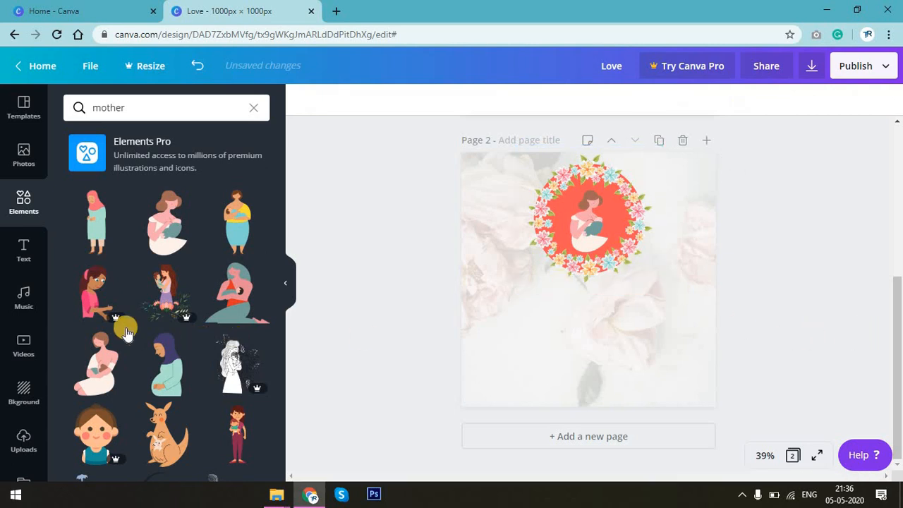
Add the uploaded "Happy Mother's Day" lettering with the red heart and centre it below the wreath
left_click(23, 440)
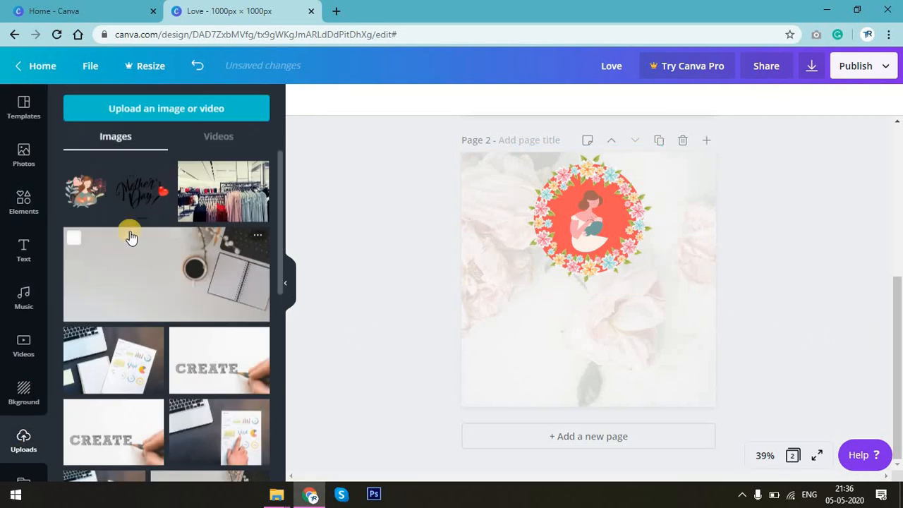
left_click(138, 198)
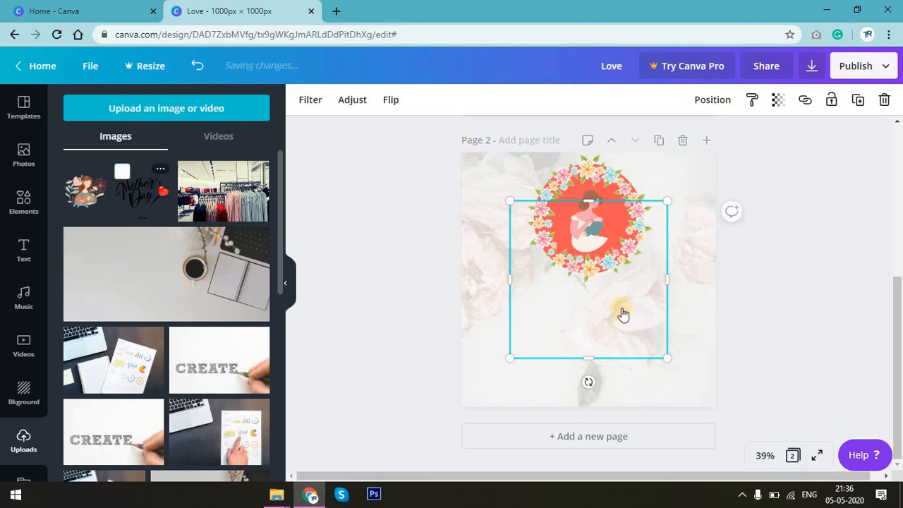
left_click_drag(580, 262, 579, 356)
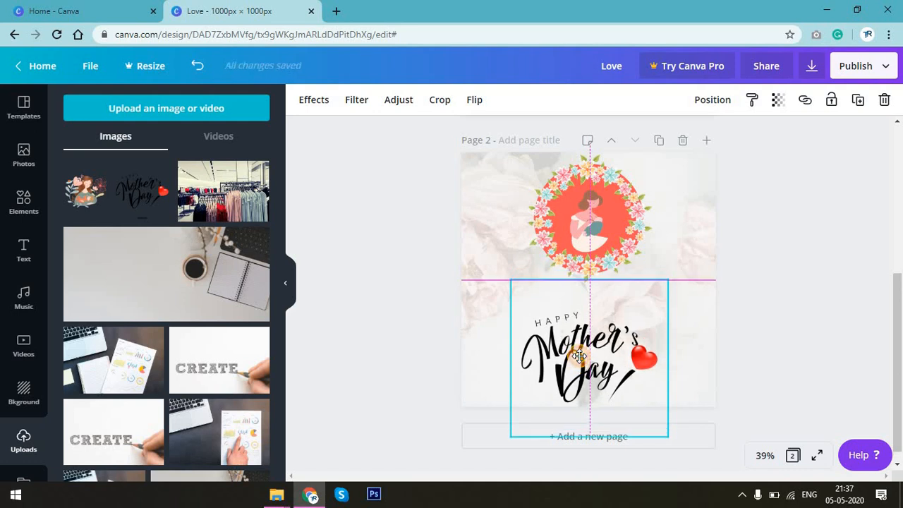
left_click(764, 335)
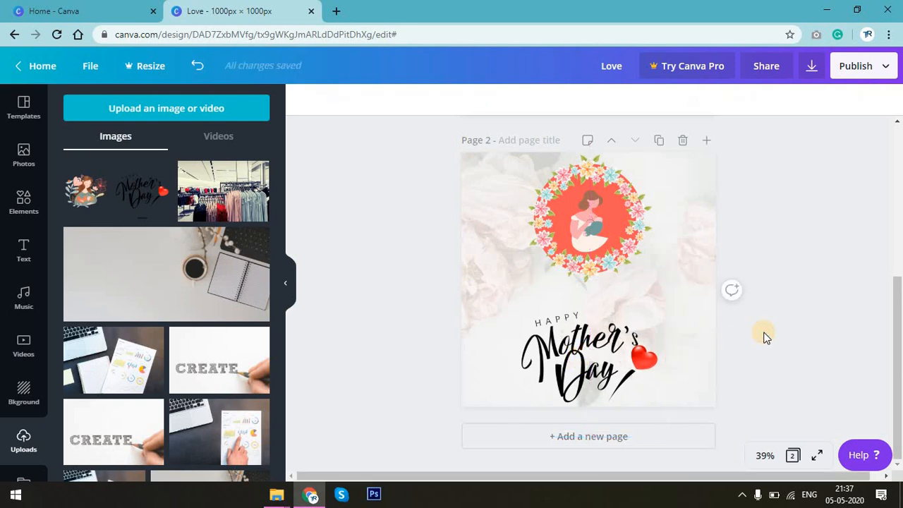
Enlarge the wreath group slightly and centre it horizontally above the "Happy Mother's Day" lettering
left_click(574, 205)
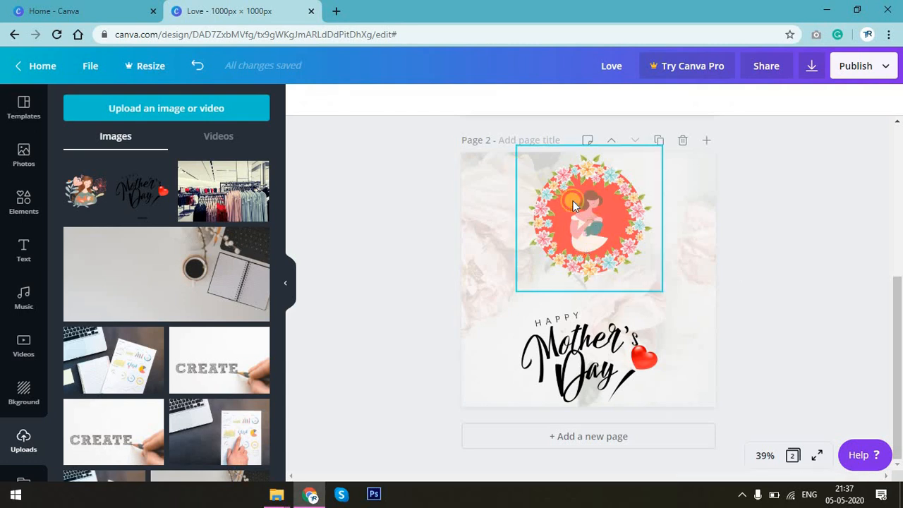
left_click_drag(663, 293, 683, 313)
left_click(586, 222)
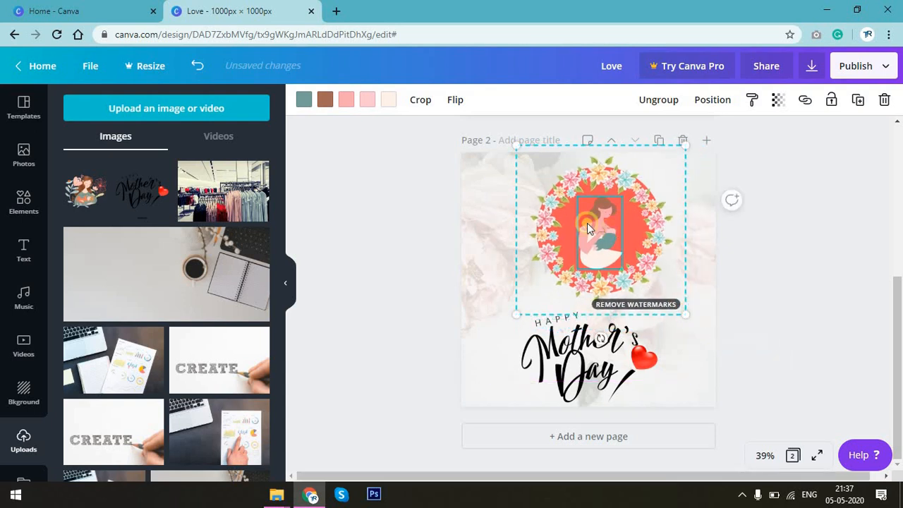
left_click_drag(586, 223, 600, 237)
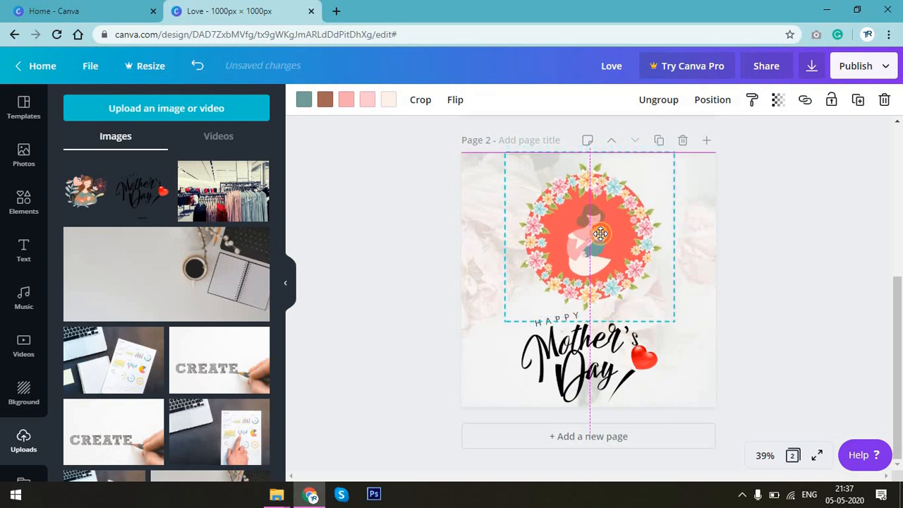
left_click(845, 256)
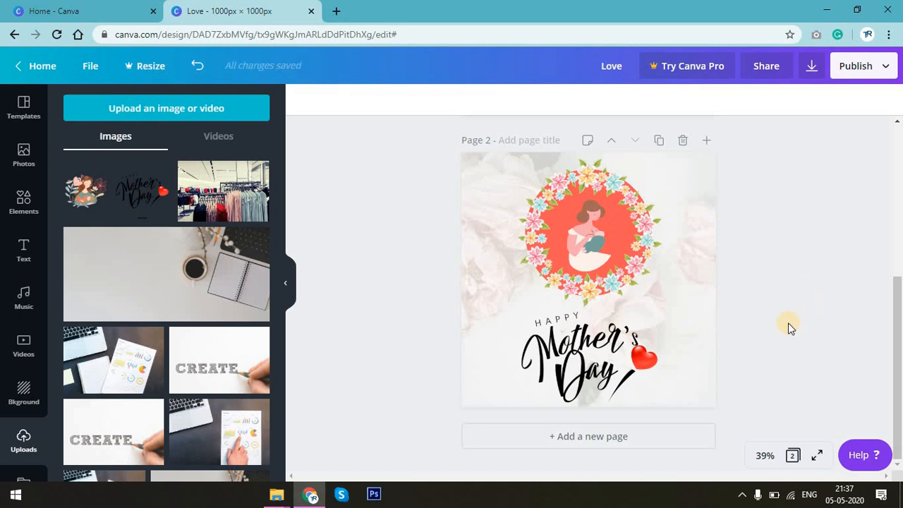
Review the finished Mother's Day designs on both pages
scroll(789, 326, "up", 4)
scroll(789, 326, "down", 4)
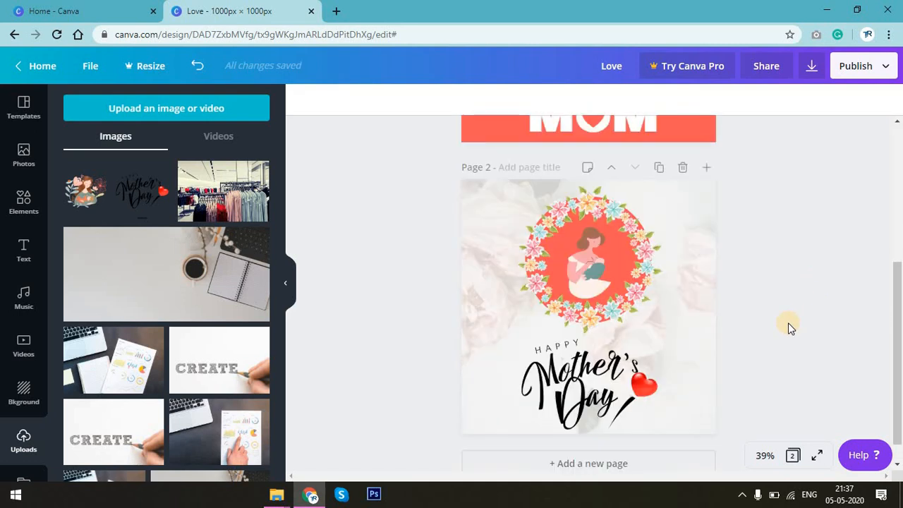
scroll(788, 327, "up", 4)
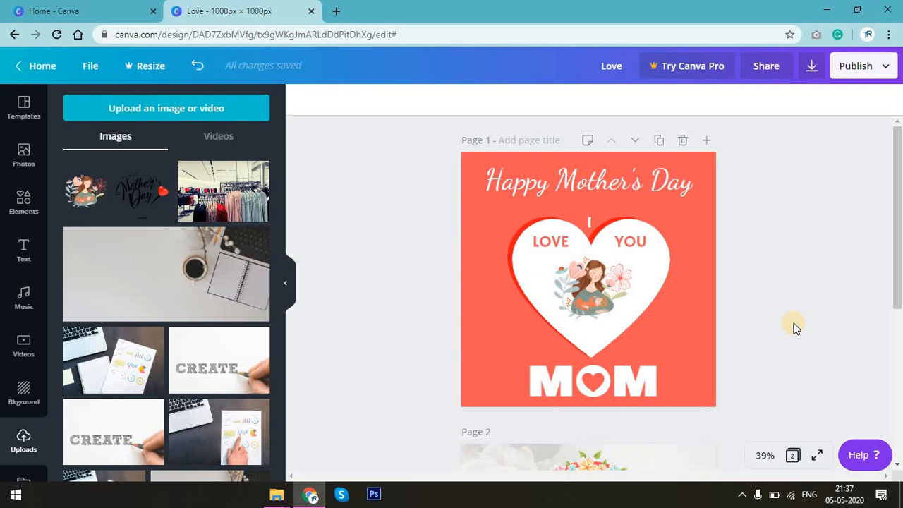
scroll(793, 326, "down", 4)
scroll(793, 326, "up", 2)
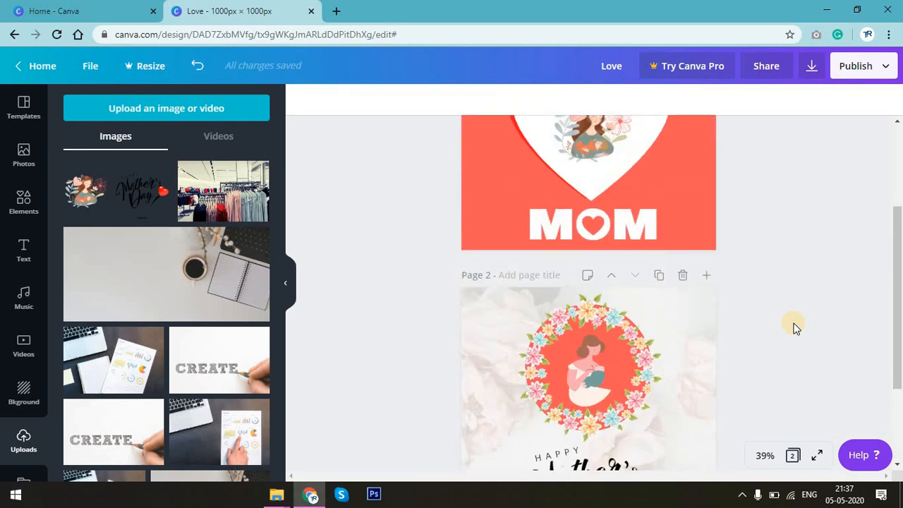
scroll(793, 327, "up", 2)
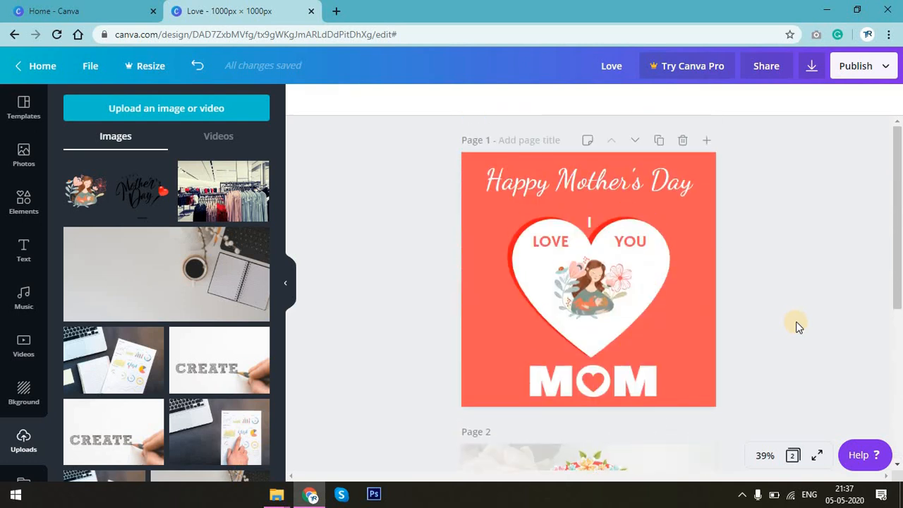